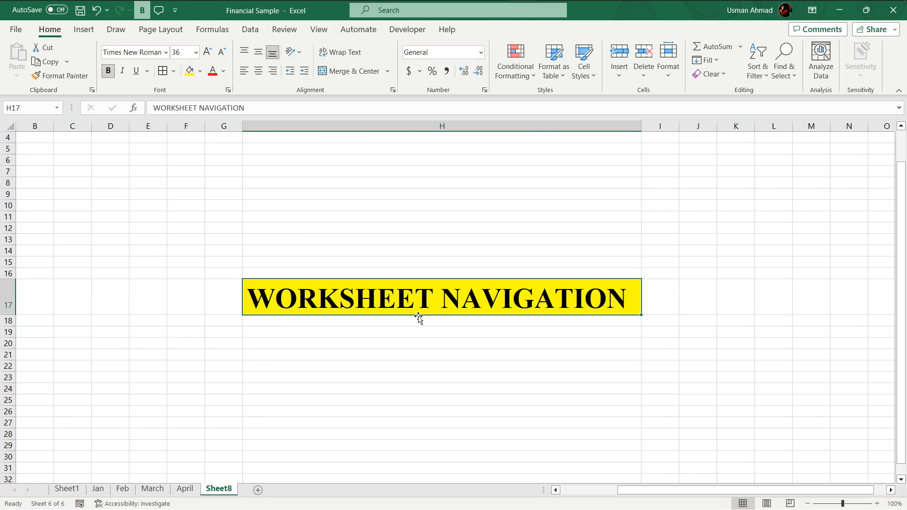
# Step: Browse through the monthly worksheets from Jan to April
pyautogui.hotkey('ctrl', 'pageup')
pyautogui.hotkey('ctrl', 'pageup')
pyautogui.hotkey('ctrl', 'pageup')
pyautogui.hotkey('ctrl', 'pageup')
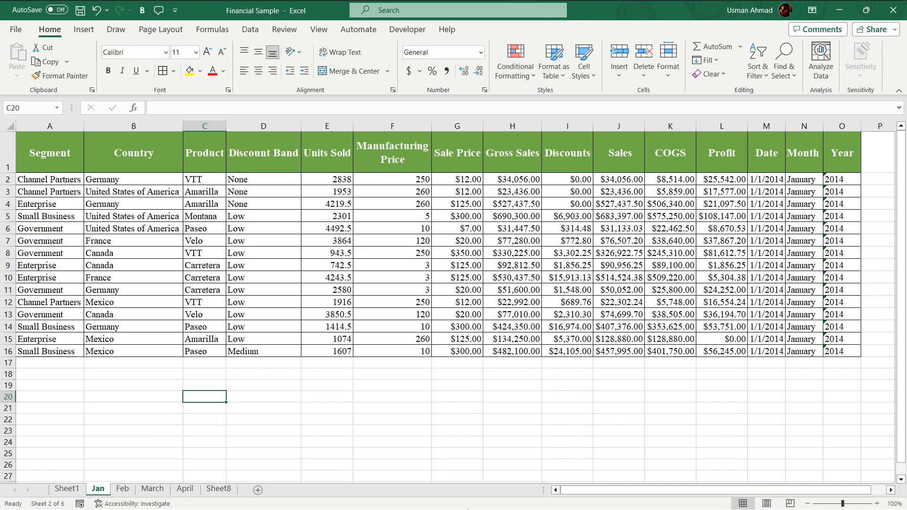
pyautogui.click(121, 490)
pyautogui.click(152, 490)
pyautogui.click(183, 490)
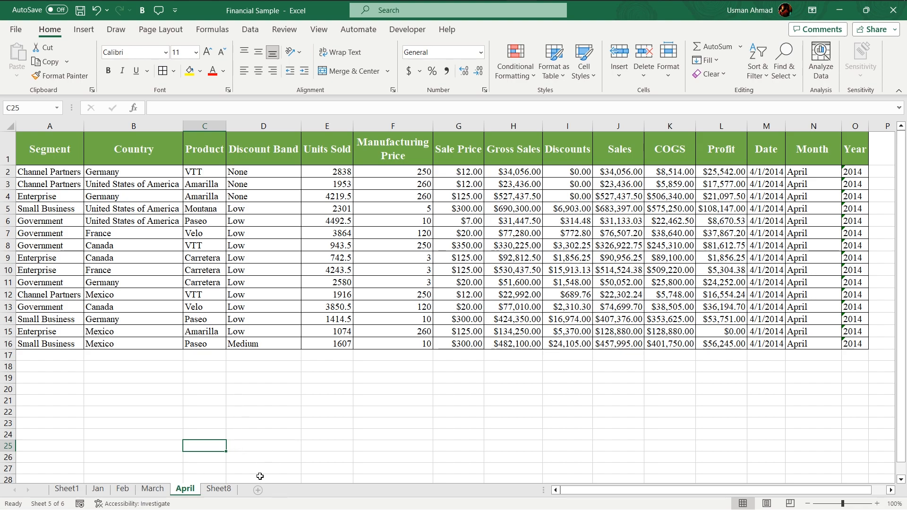
# Step: Insert a new worksheet, rename it MAIN LINK SHEET, and move it right after Sheet1
pyautogui.click(258, 490)
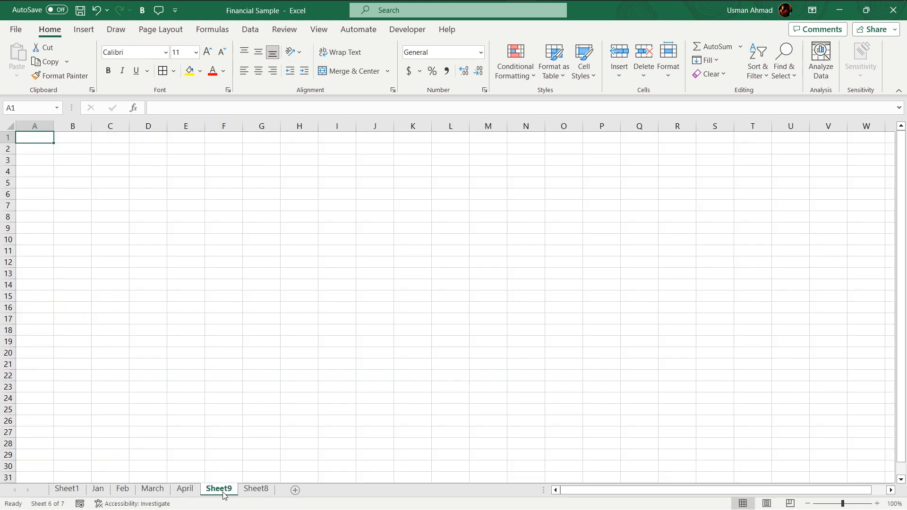
pyautogui.doubleClick(223, 488)
pyautogui.write('M')
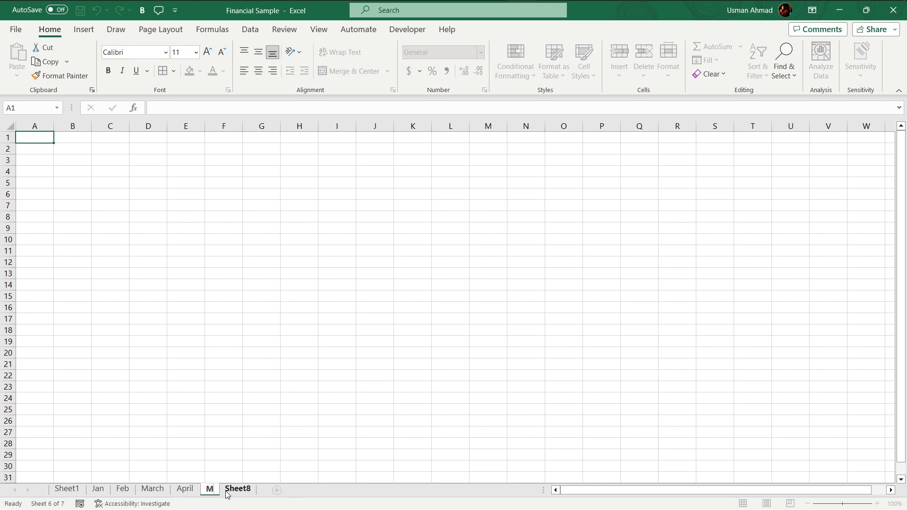
pyautogui.write('AIN LINK SHEET')
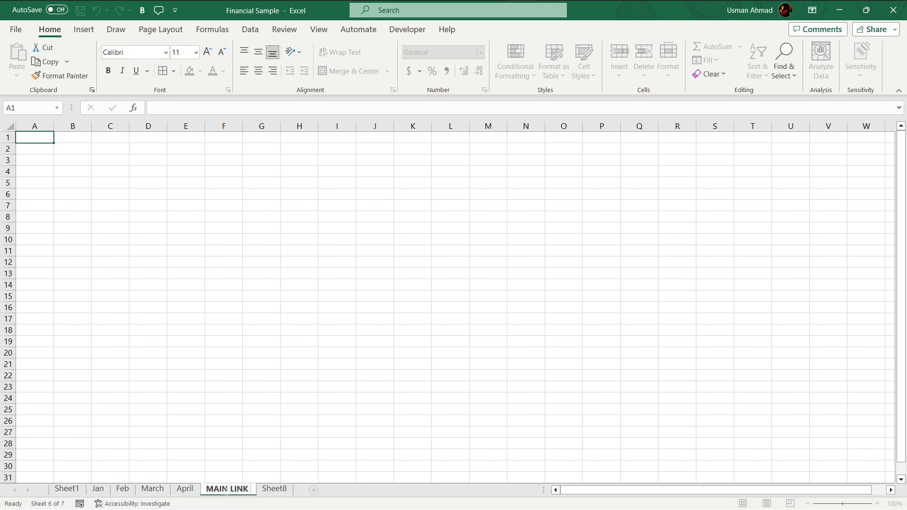
pyautogui.press('Return')
pyautogui.moveTo(269, 492); pyautogui.dragTo(95, 481)
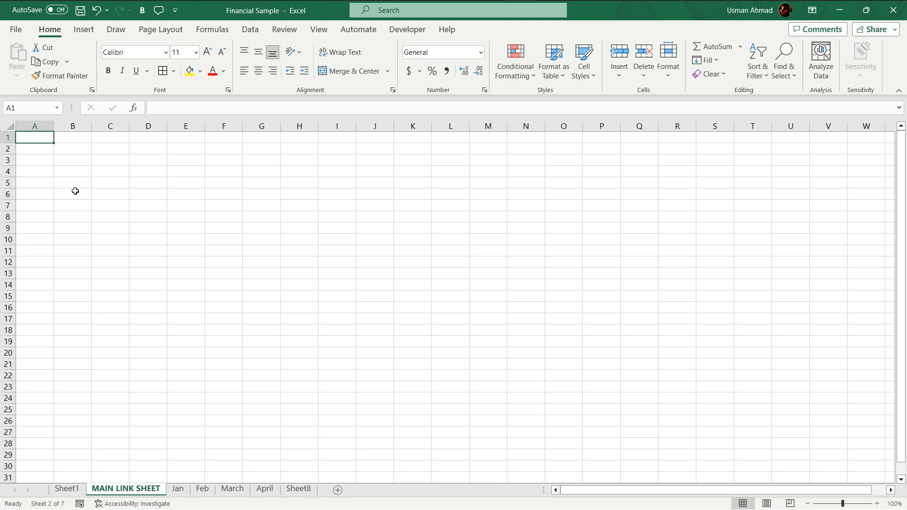
# Step: Enter the heading MONTHY TRACKER in cell A1
pyautogui.write('MONTHY')
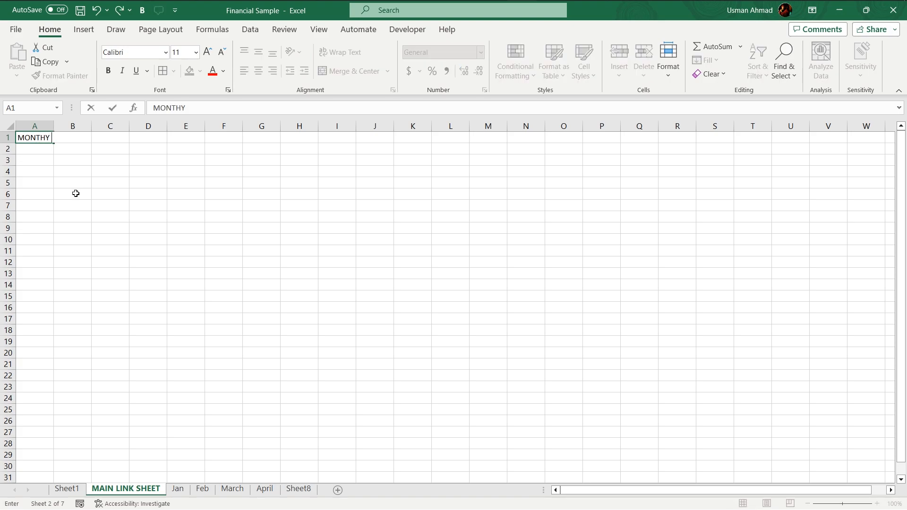
pyautogui.write(' TRACKER')
pyautogui.click(46, 149)
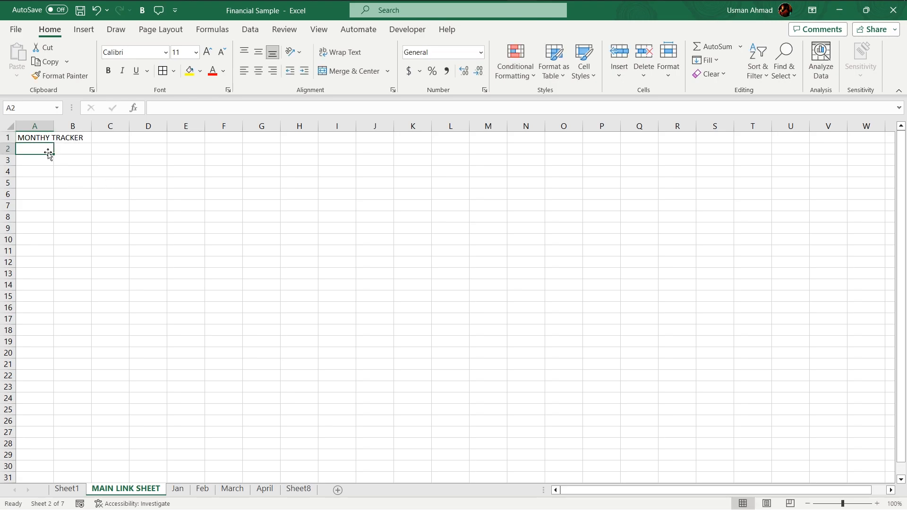
# Step: Enter the month names Jan, Feb, March and April in cells A2 to A5
pyautogui.write('Jan')
pyautogui.press('Return')
pyautogui.write('Feb')
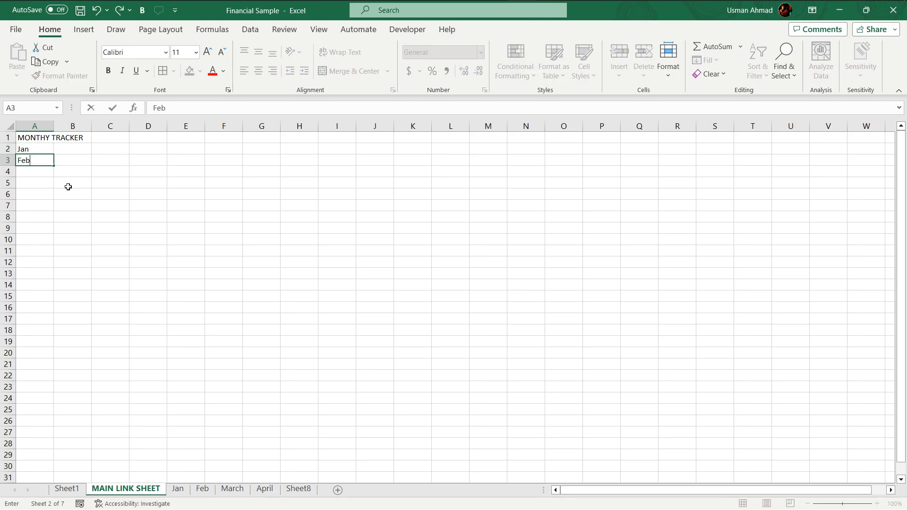
pyautogui.press('Return')
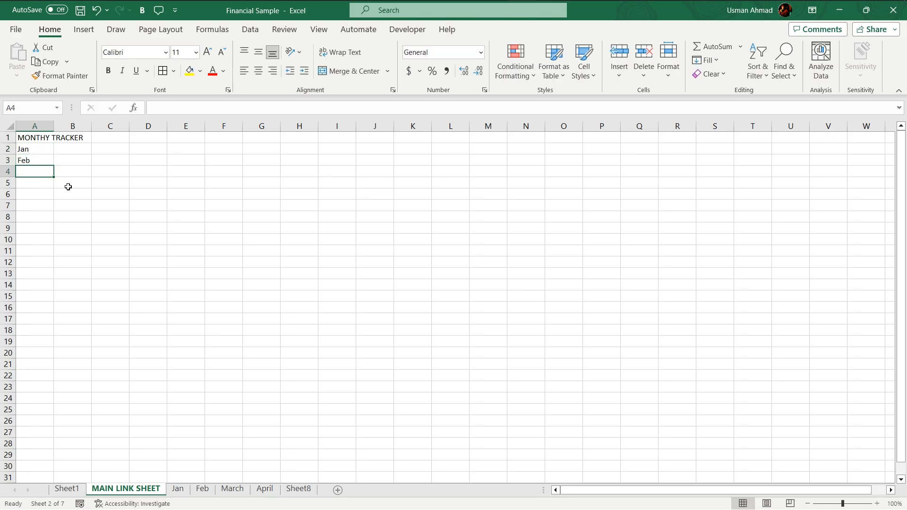
pyautogui.write('March')
pyautogui.press('Return')
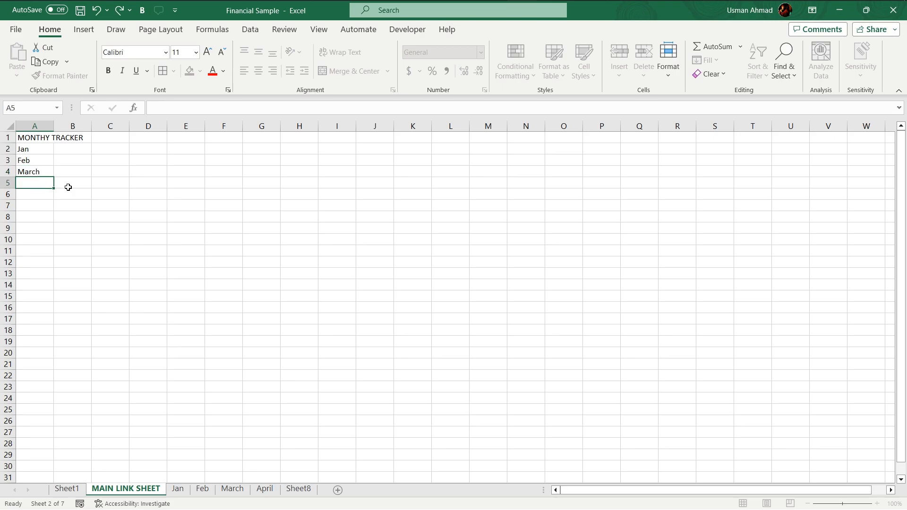
pyautogui.write('April')
pyautogui.press('Return')
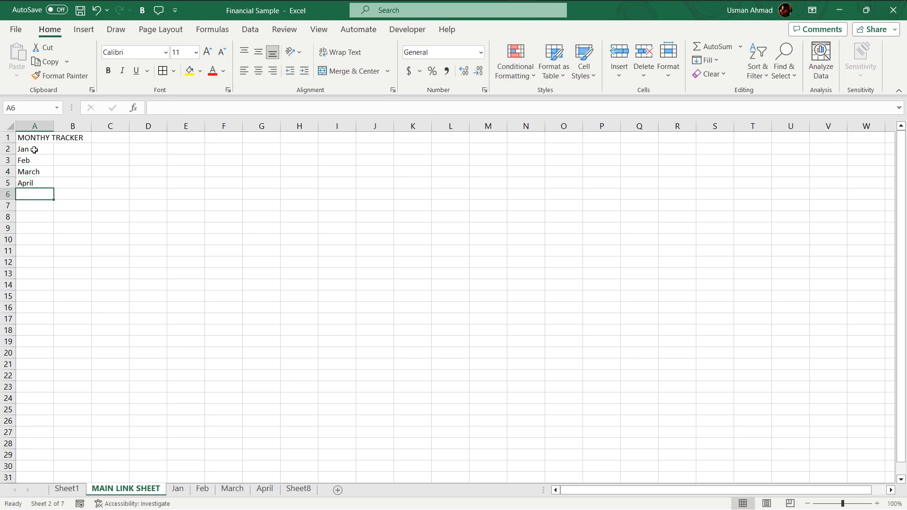
# Step: Make the MONTHY TRACKER heading bold and one font size larger
pyautogui.moveTo(37, 138); pyautogui.dragTo(73, 135)
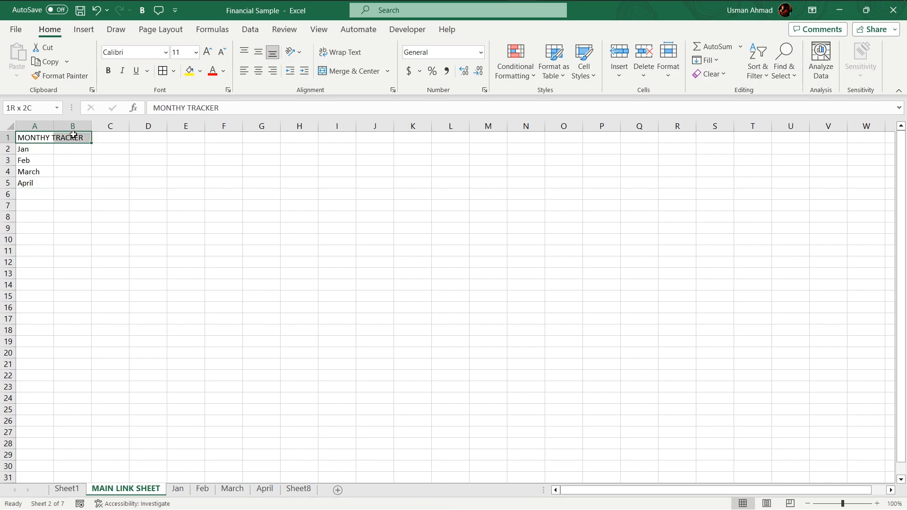
pyautogui.click(32, 136)
pyautogui.click(108, 71)
pyautogui.click(207, 52)
# Step: Increase the font size of the month names in A2:A5 to 16
pyautogui.click(208, 52)
pyautogui.moveTo(50, 153); pyautogui.dragTo(38, 189)
pyautogui.click(208, 52)
pyautogui.click(207, 52)
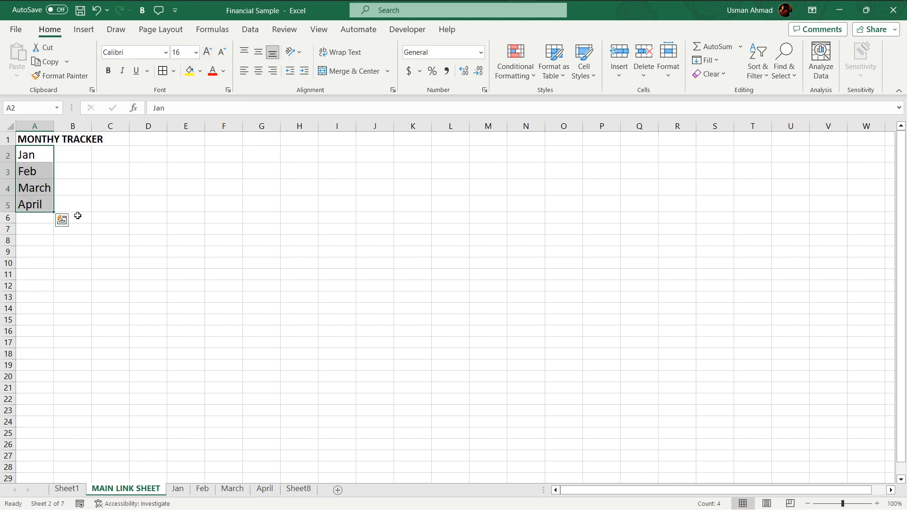
# Step: Widen column A to fit the MONTHY TRACKER heading
pyautogui.click(79, 216)
pyautogui.moveTo(54, 126); pyautogui.dragTo(75, 127)
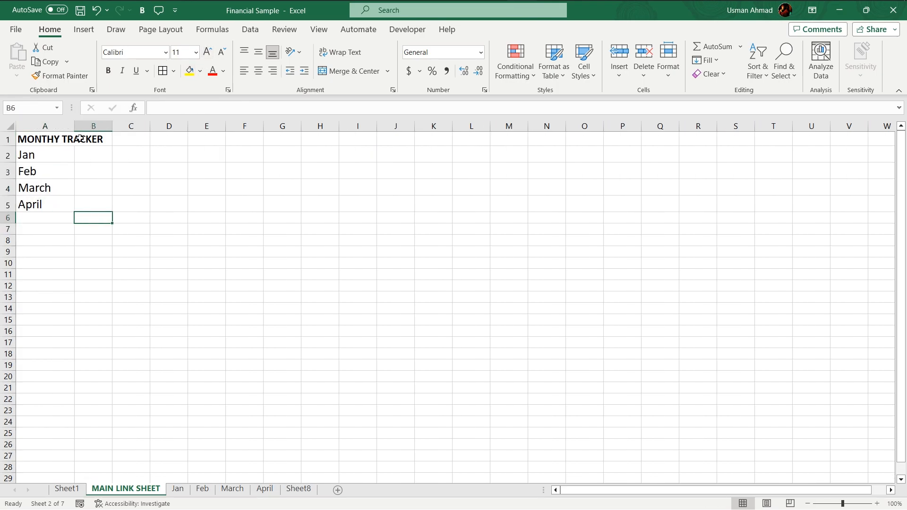
pyautogui.click(53, 155)
pyautogui.click(55, 200)
pyautogui.click(38, 160)
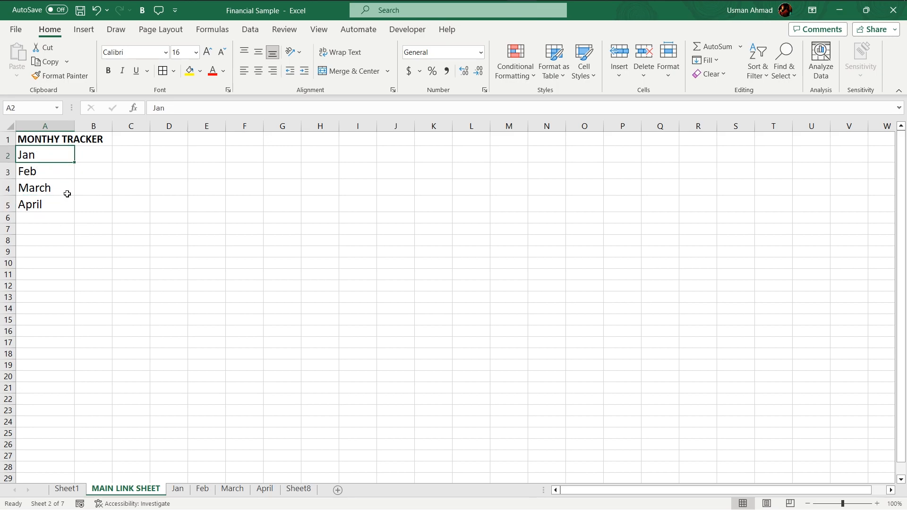
# Step: Check the Jan, Feb, March and April sheets, then return to MAIN LINK SHEET
pyautogui.click(177, 489)
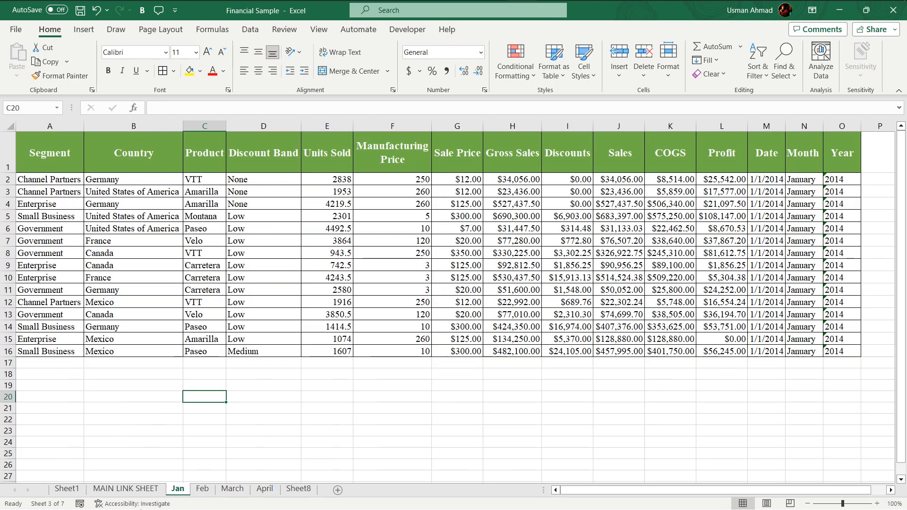
pyautogui.click(202, 489)
pyautogui.click(232, 489)
pyautogui.click(265, 489)
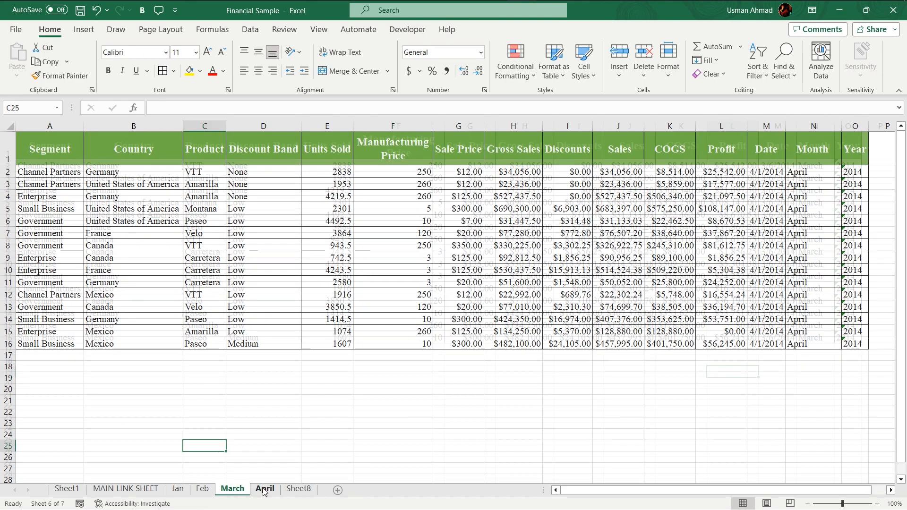
pyautogui.click(126, 489)
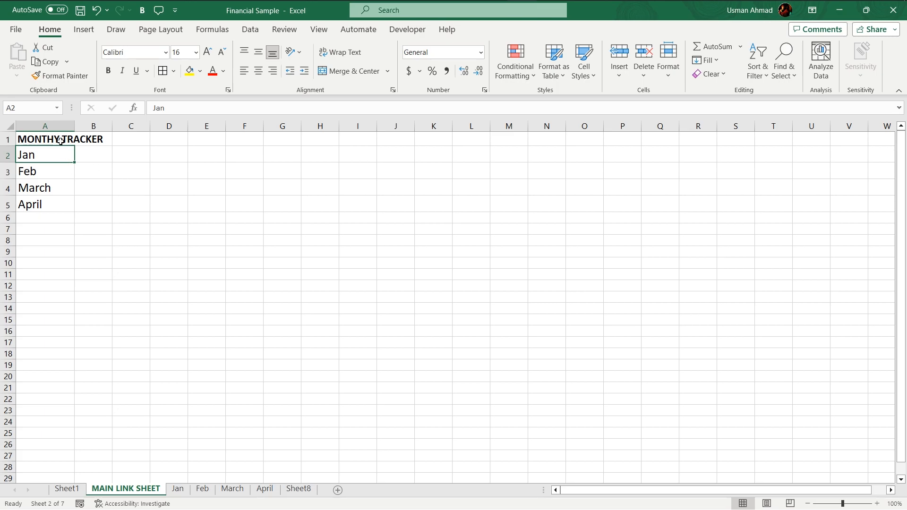
# Step: Hyperlink cell A2 to the Jan sheet as a place in this document
pyautogui.click(83, 30)
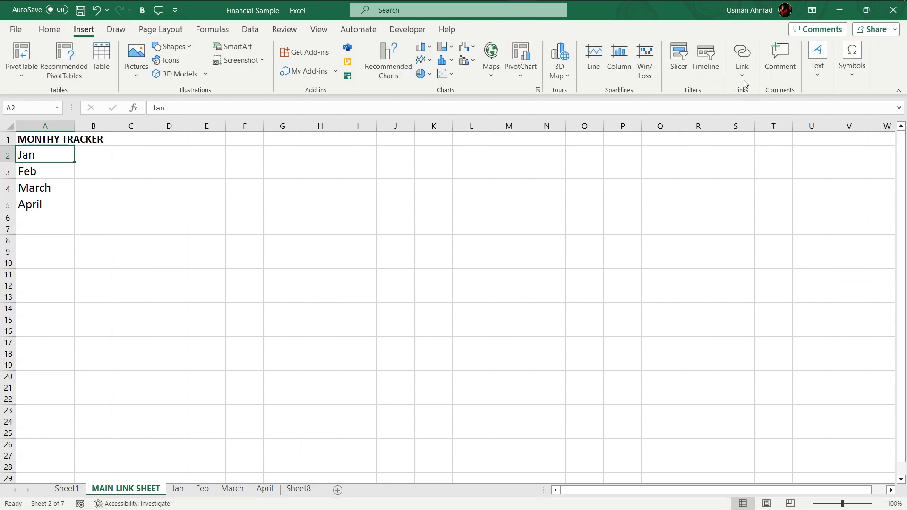
pyautogui.click(742, 53)
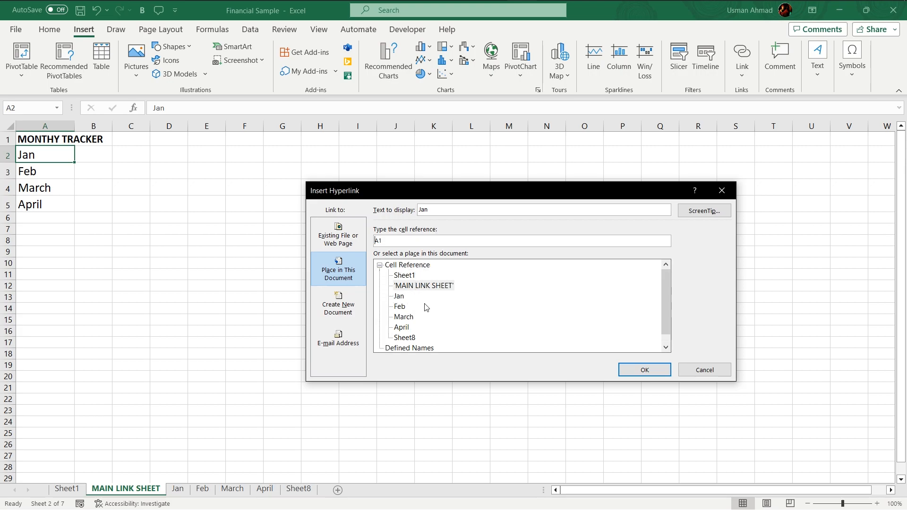
pyautogui.scroll(-1, 422, 308)
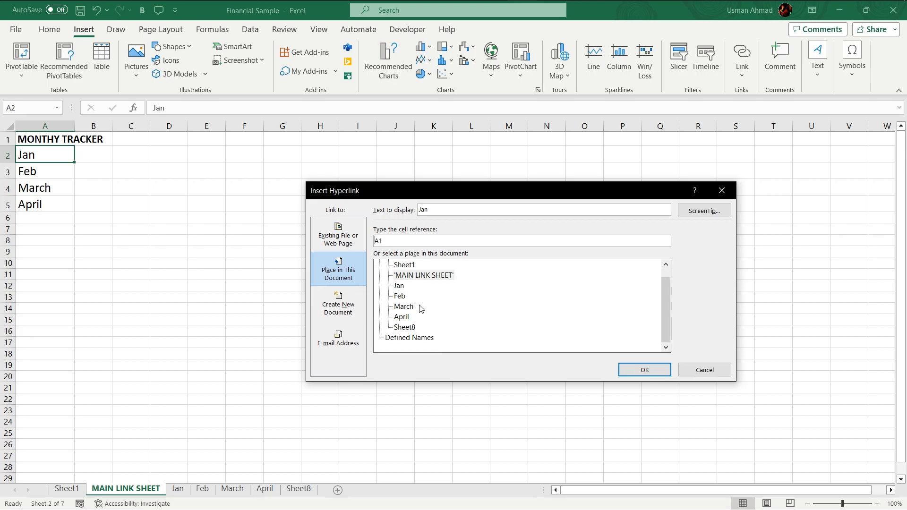
pyautogui.scroll(1, 421, 307)
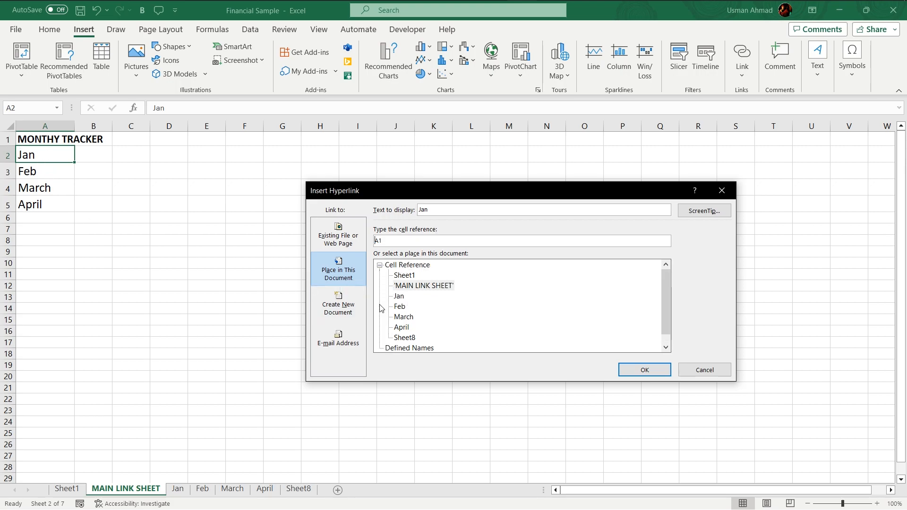
pyautogui.click(399, 296)
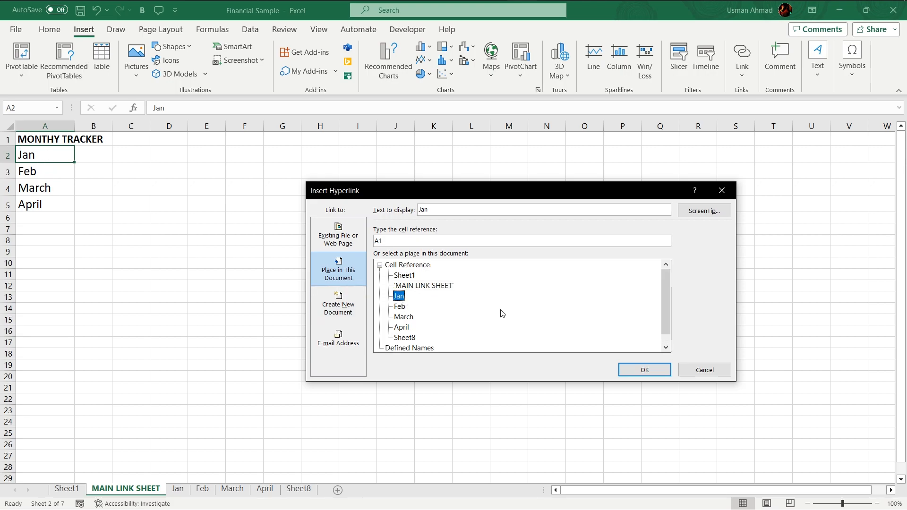
pyautogui.click(645, 370)
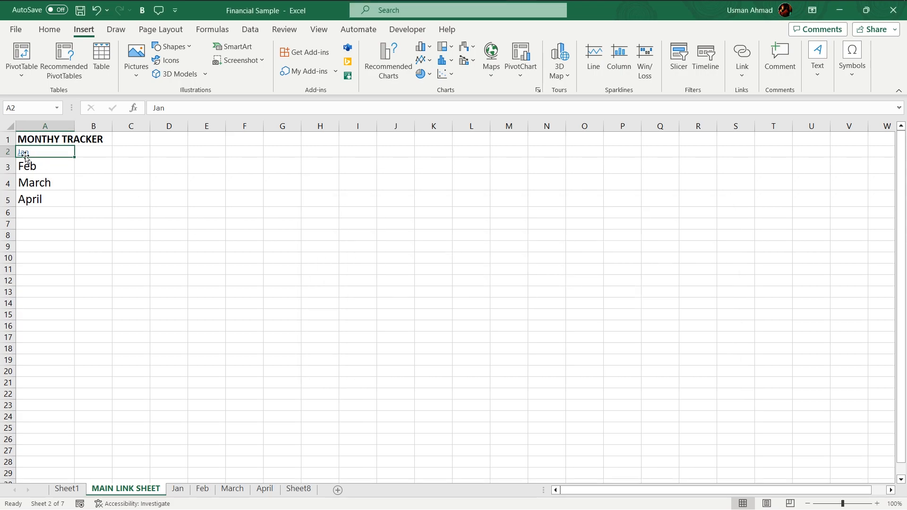
# Step: Hyperlink cell A3 to the Feb sheet as a place in this document
pyautogui.click(39, 177)
pyautogui.click(61, 165)
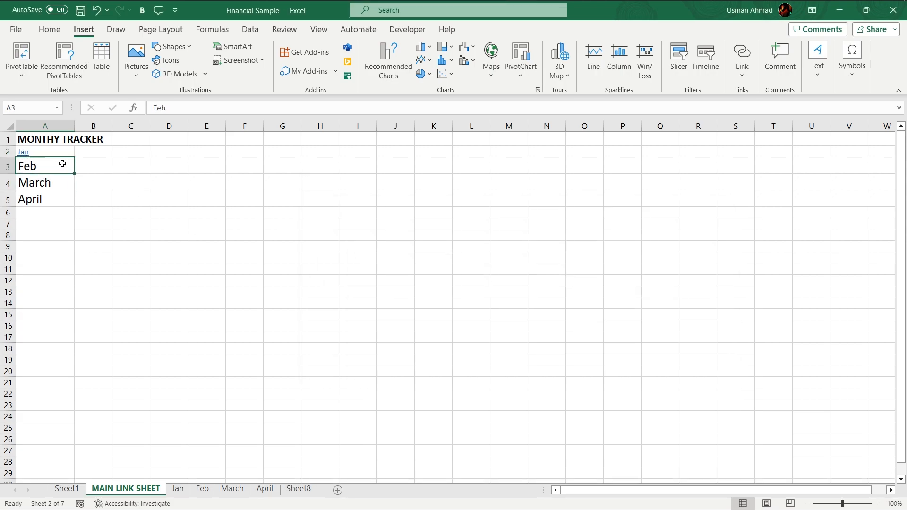
pyautogui.click(742, 53)
pyautogui.click(399, 306)
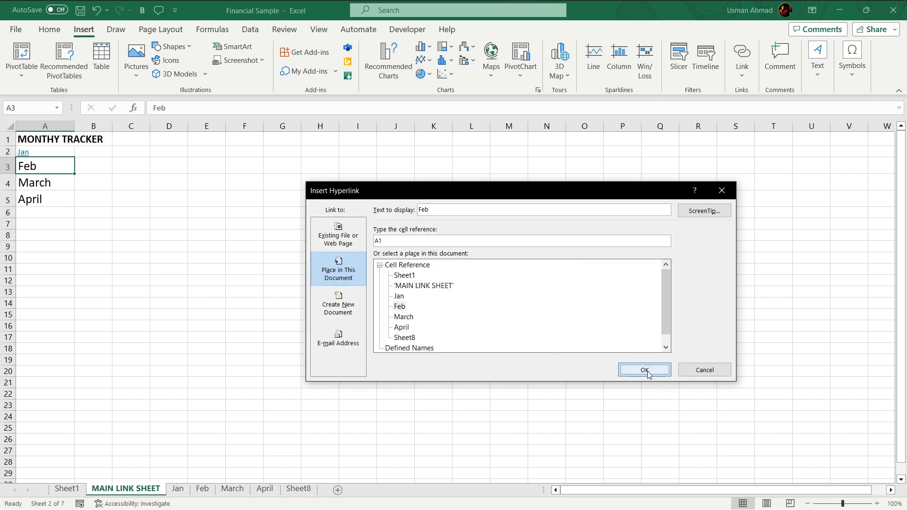
pyautogui.click(646, 371)
# Step: Hyperlink cell A4 to the March sheet as a place in this document
pyautogui.press('Down')
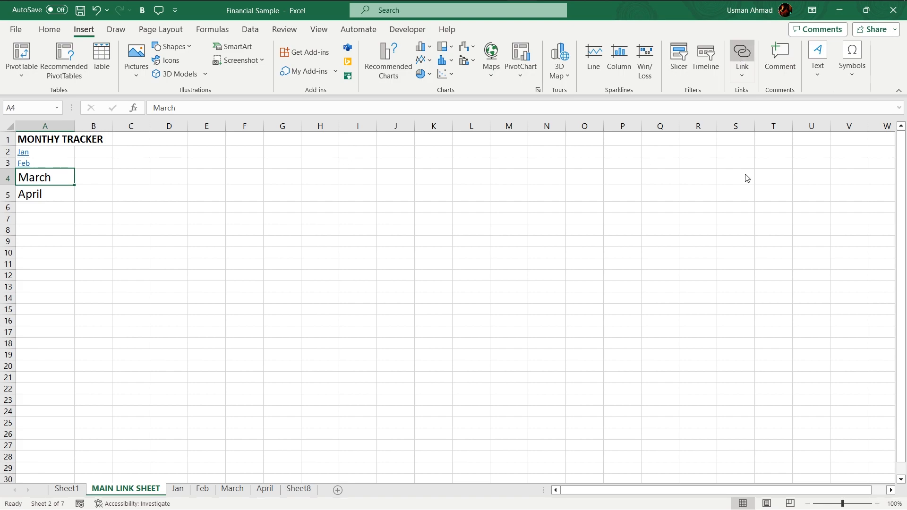
pyautogui.click(742, 54)
pyautogui.click(404, 316)
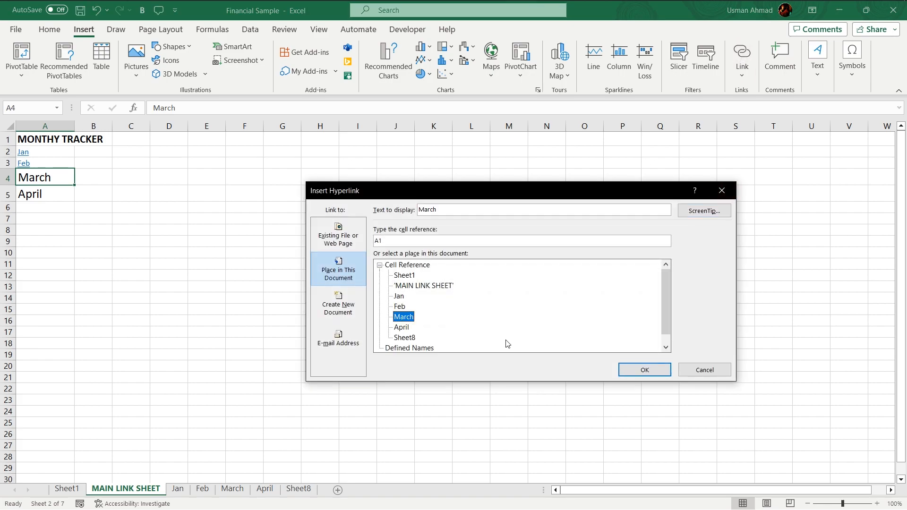
pyautogui.click(640, 373)
# Step: Hyperlink cell A5 to the April sheet as a place in this document
pyautogui.click(50, 192)
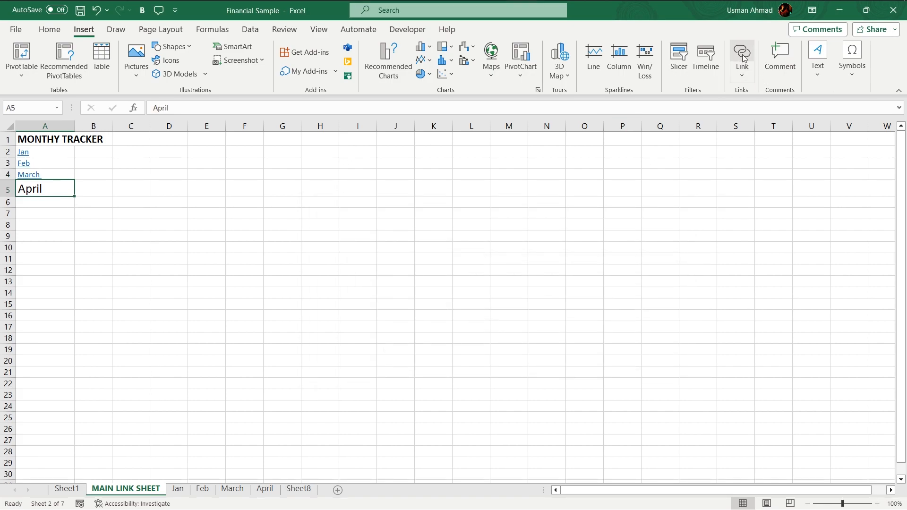
pyautogui.click(742, 54)
pyautogui.click(401, 327)
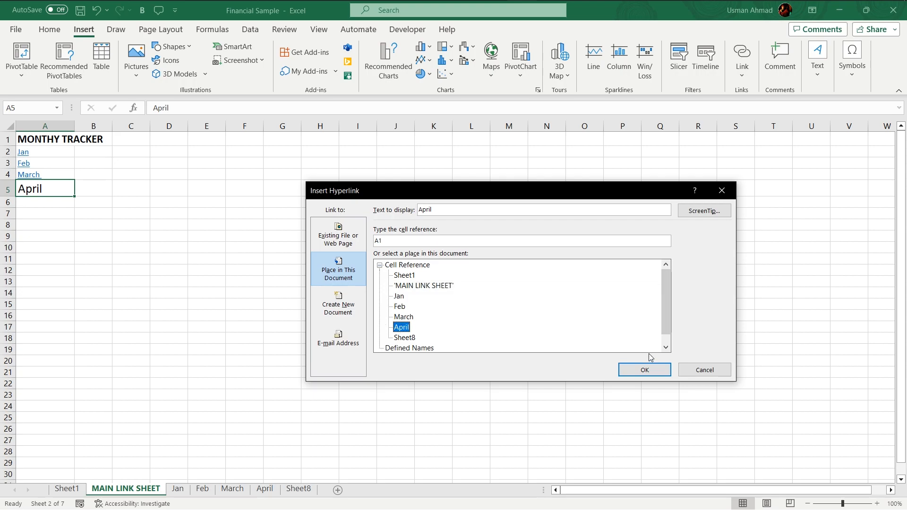
pyautogui.click(645, 369)
# Step: Make the linked month names in A2:A5 bold and enlarge their font size to 18
pyautogui.click(83, 289)
pyautogui.click(49, 30)
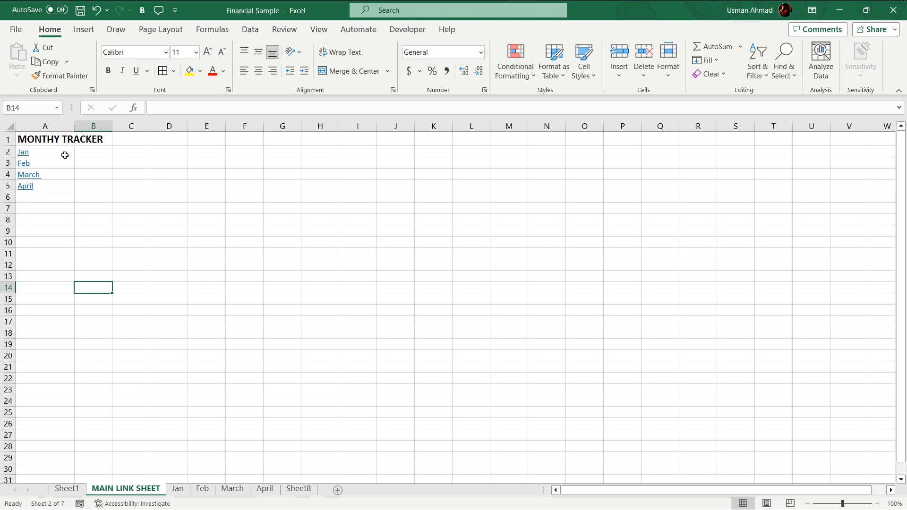
pyautogui.moveTo(65, 155); pyautogui.dragTo(61, 188)
pyautogui.click(210, 52)
pyautogui.click(211, 53)
pyautogui.click(210, 53)
pyautogui.click(211, 53)
pyautogui.click(108, 71)
pyautogui.click(131, 248)
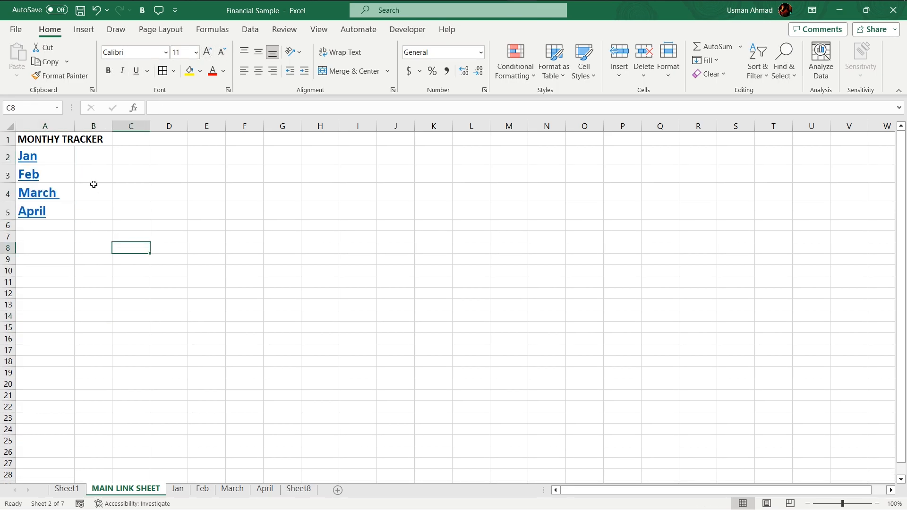
pyautogui.click(79, 170)
pyautogui.click(88, 152)
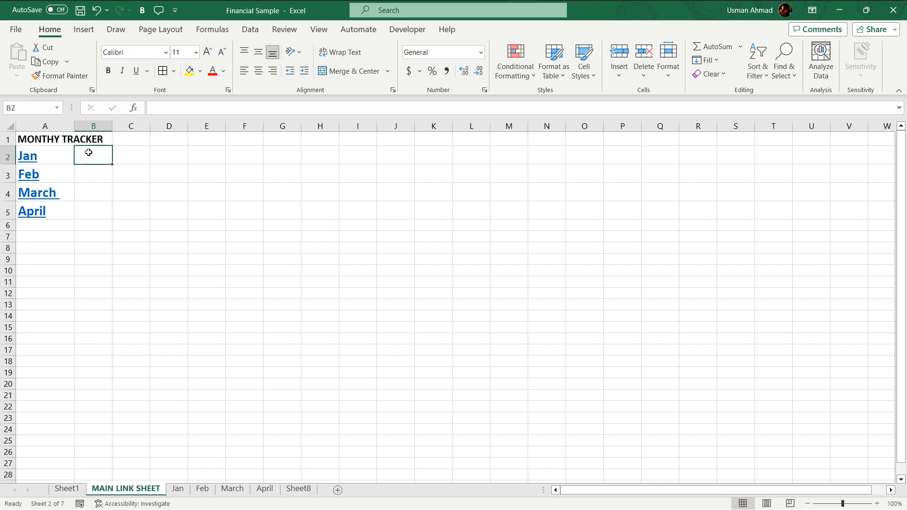
pyautogui.click(125, 189)
pyautogui.click(71, 154)
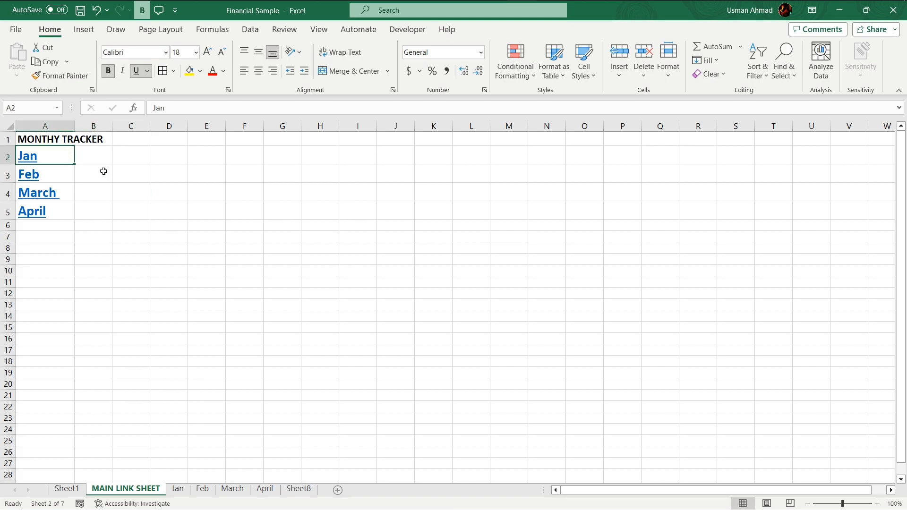
# Step: Test the Jan, Feb and March hyperlinks on the main link sheet, returning to it after each
pyautogui.click(96, 209)
pyautogui.click(46, 227)
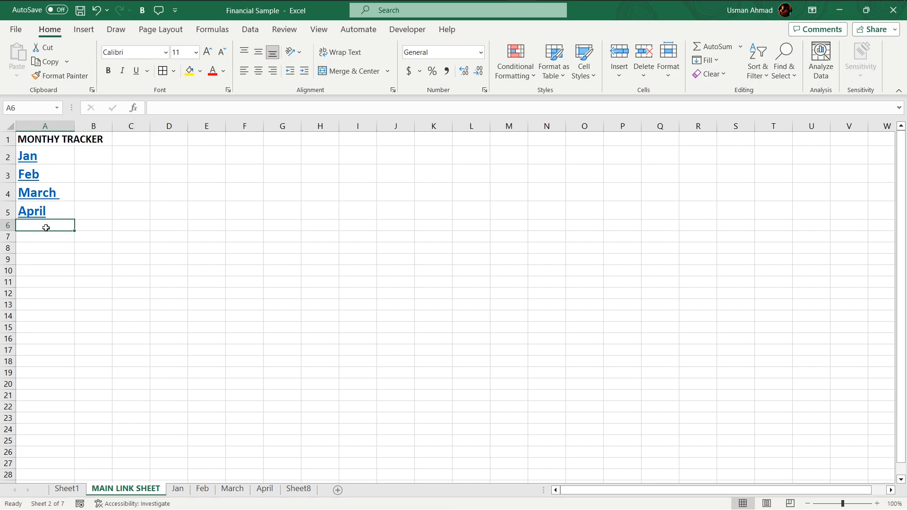
pyautogui.click(32, 160)
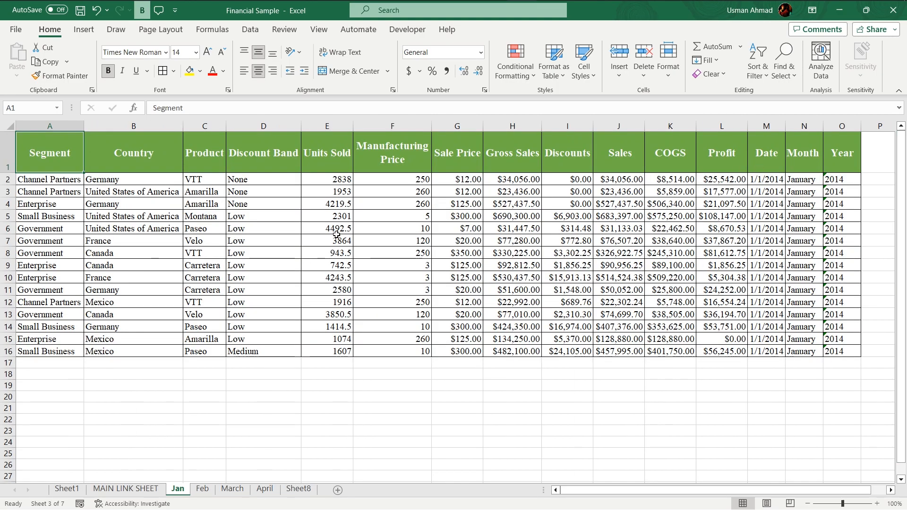
pyautogui.click(126, 489)
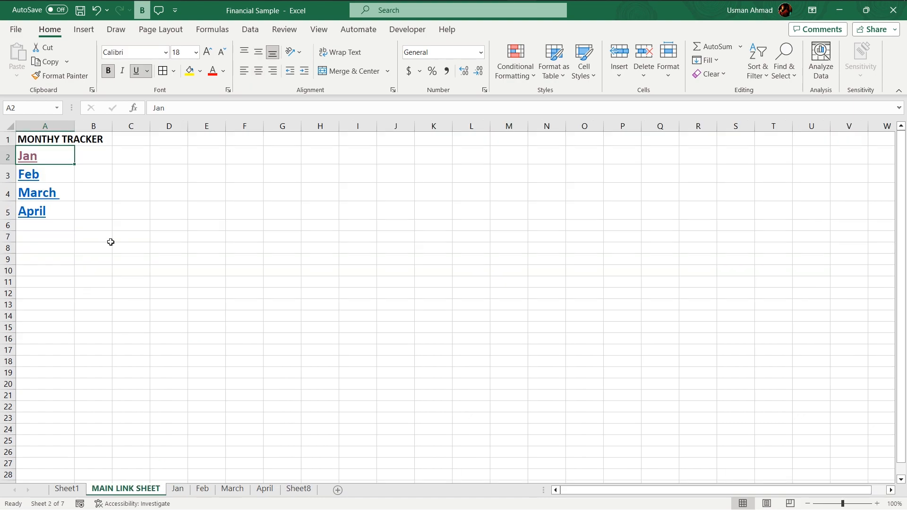
pyautogui.click(30, 175)
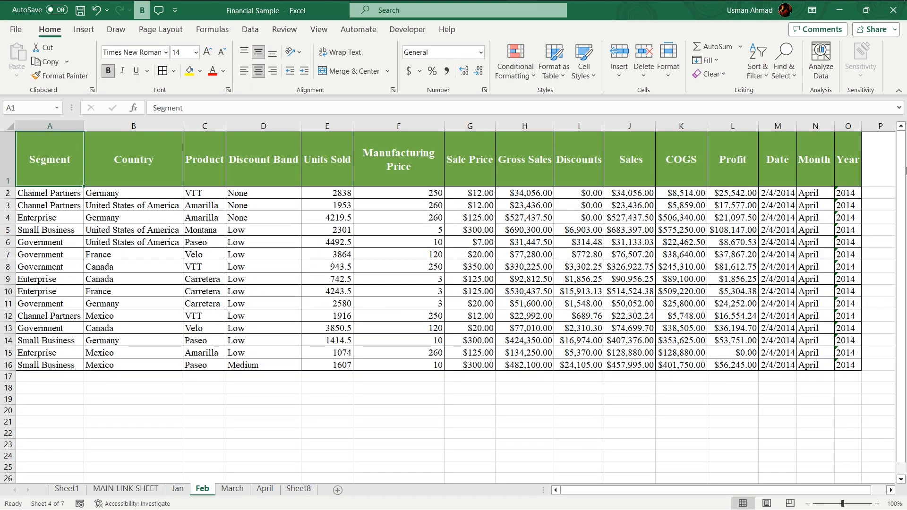
pyautogui.click(125, 489)
pyautogui.click(49, 191)
pyautogui.click(49, 191)
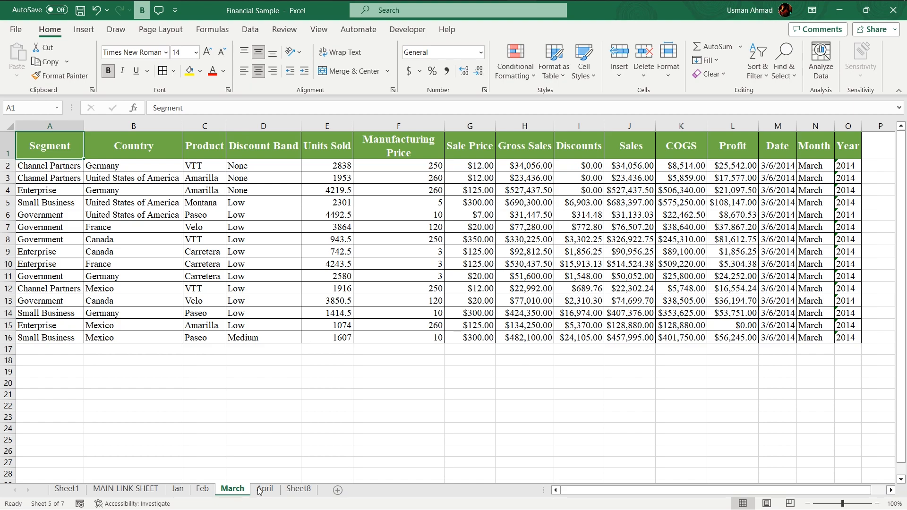
pyautogui.click(142, 489)
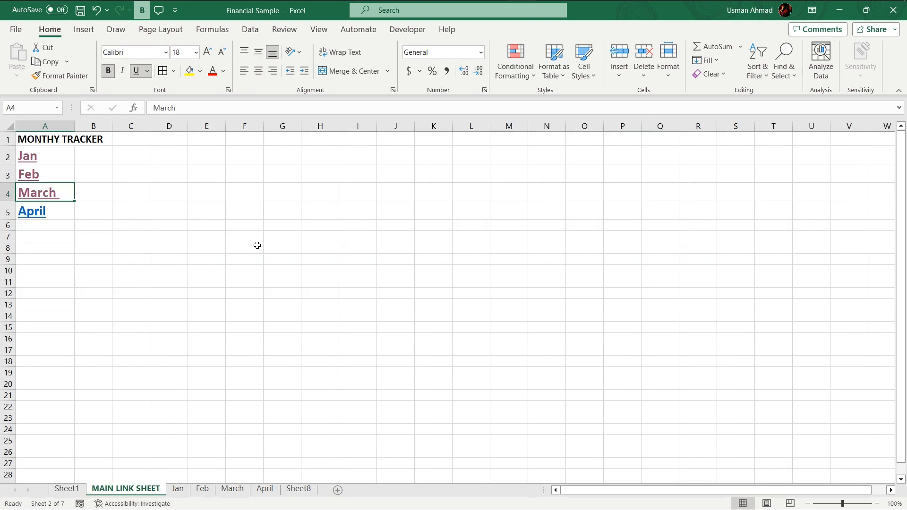
pyautogui.click(299, 489)
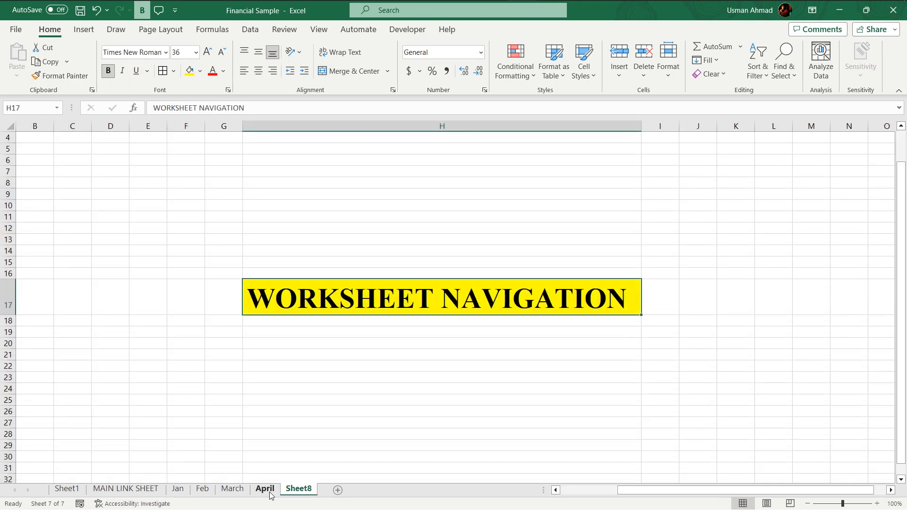
pyautogui.click(266, 489)
pyautogui.click(839, 385)
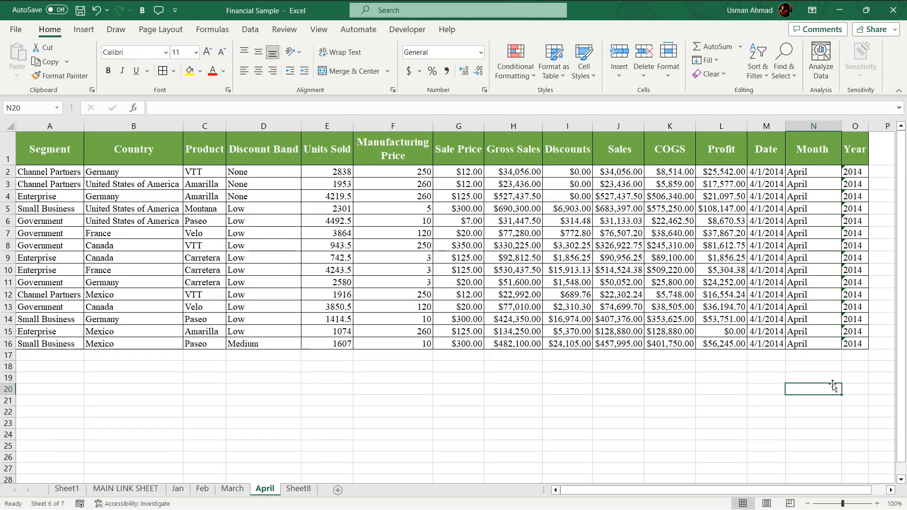
pyautogui.click(847, 385)
pyautogui.click(804, 389)
pyautogui.write('R')
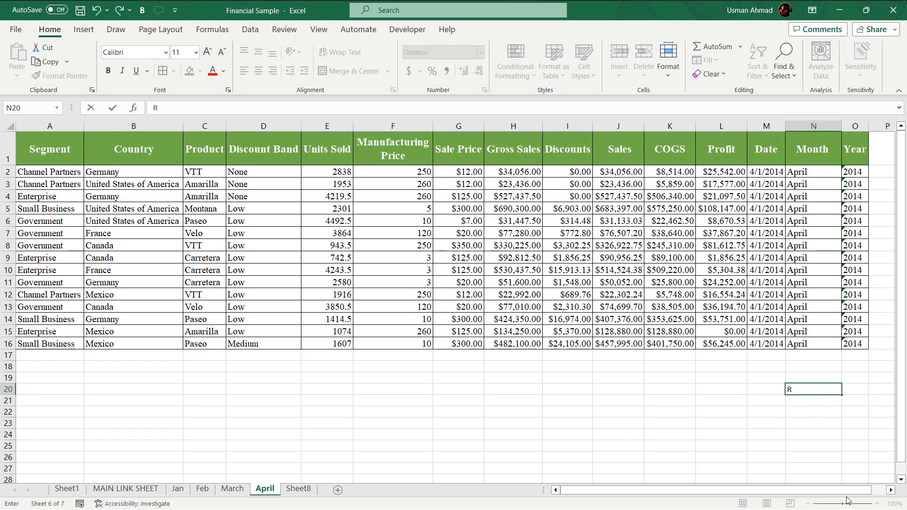
pyautogui.press('BackSpace')
pyautogui.press('BackSpace')
pyautogui.press('BackSpace')
# Step: Group the Jan, Feb, March and April worksheets together
pyautogui.click(205, 459)
pyautogui.click(178, 488)
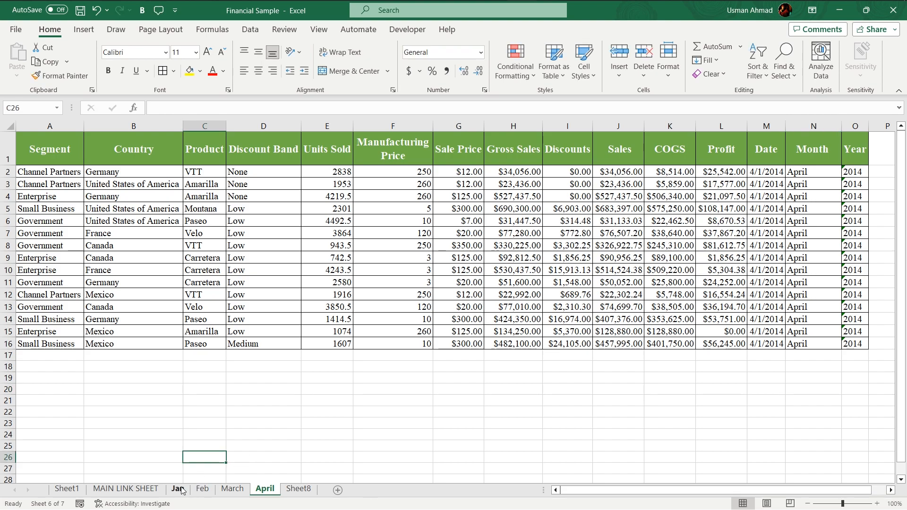
pyautogui.keyDown('shift'); pyautogui.click(267, 492); pyautogui.keyUp('shift')
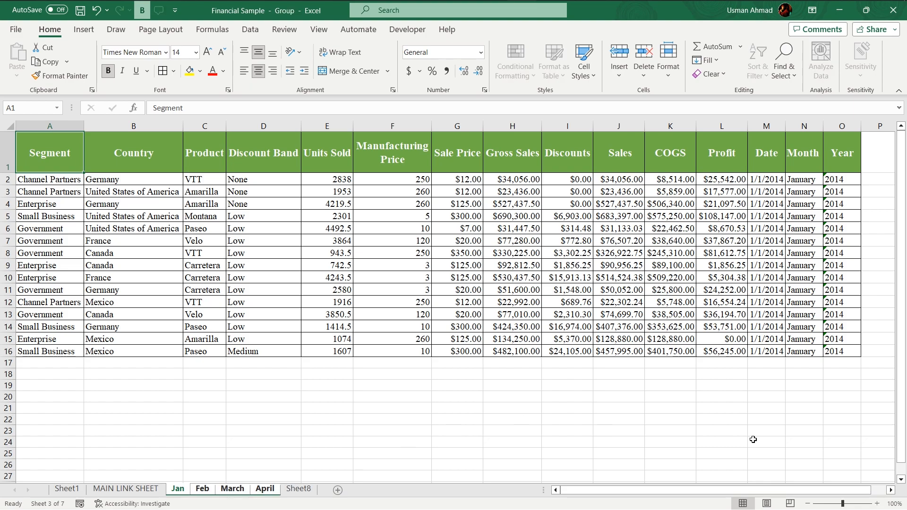
# Step: Enter Return to Main in cell M21 across the grouped monthly sheets
pyautogui.click(798, 409)
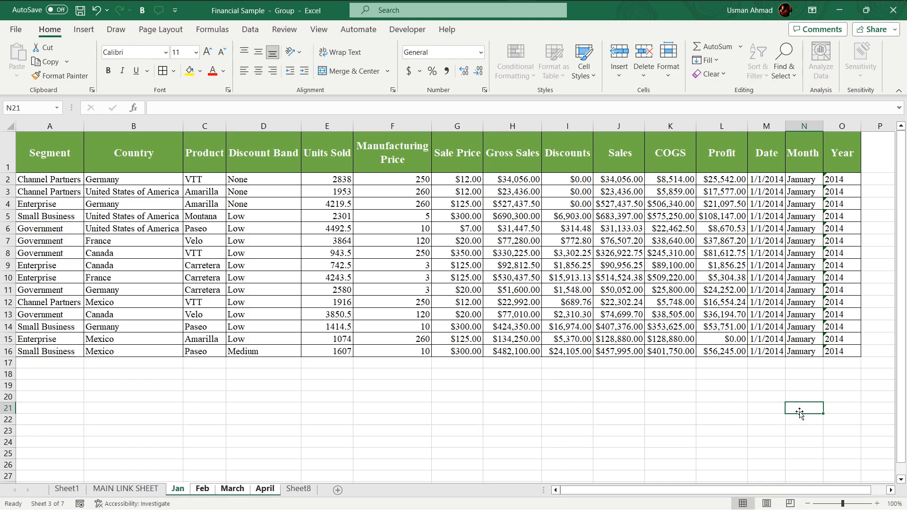
pyautogui.click(772, 414)
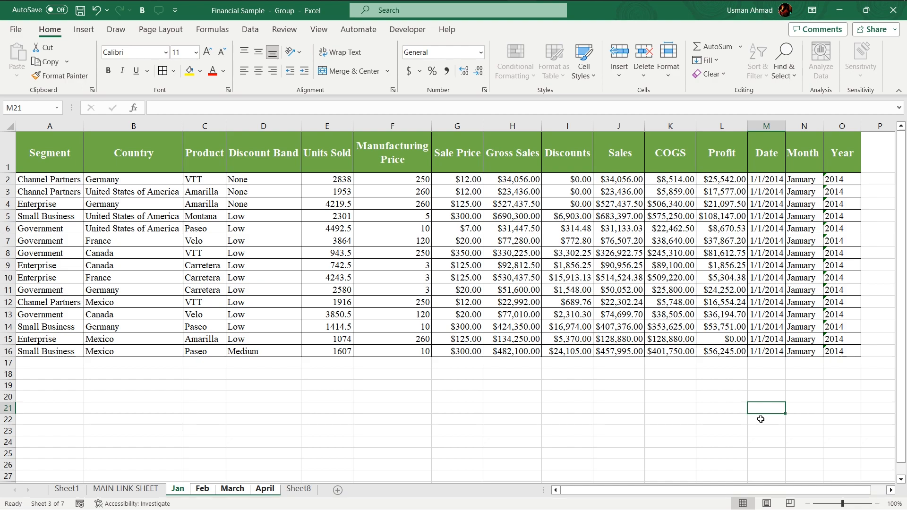
pyautogui.write('Retur')
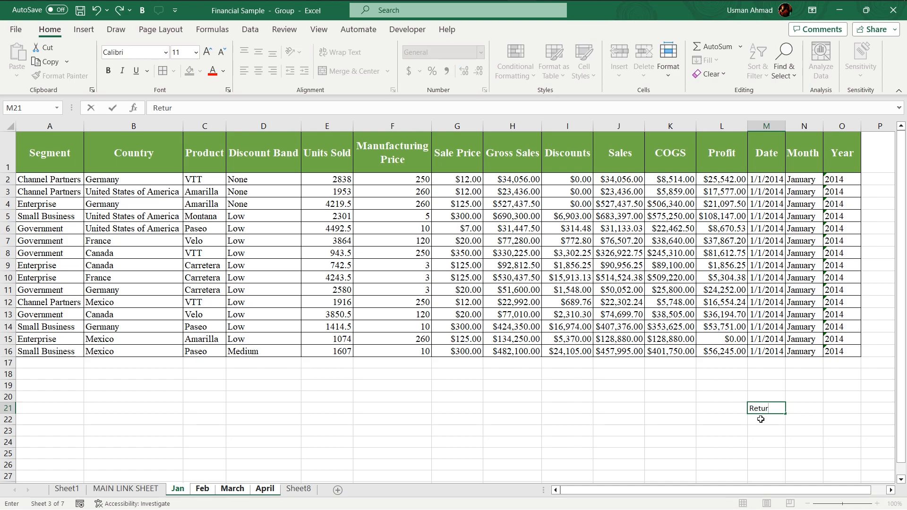
pyautogui.press('BackSpace')
pyautogui.press('BackSpace')
pyautogui.write('n to Main')
pyautogui.click(760, 438)
pyautogui.click(774, 407)
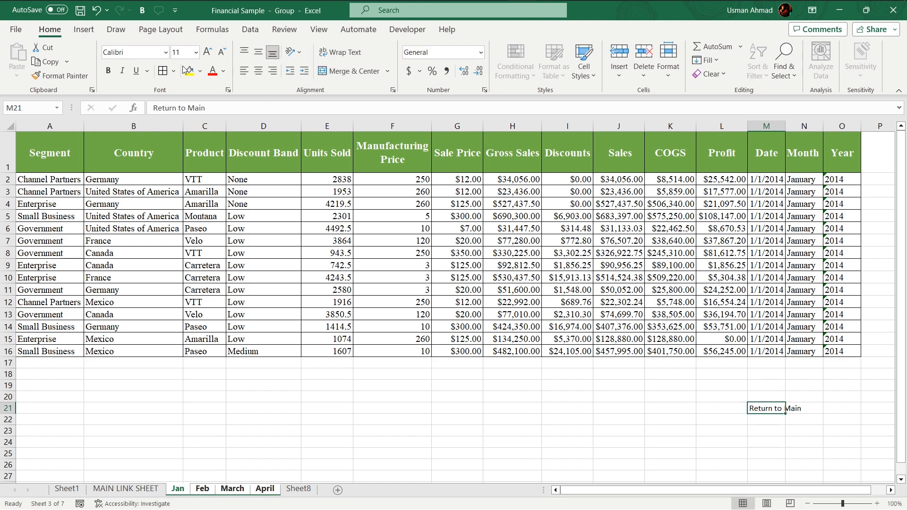
# Step: Try to add a hyperlink to cell M21 while the sheets are still grouped
pyautogui.click(83, 29)
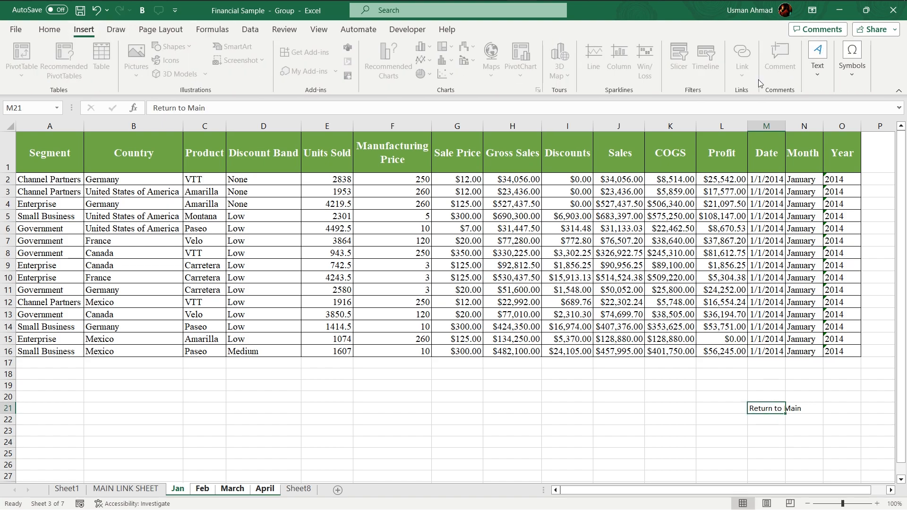
pyautogui.click(744, 432)
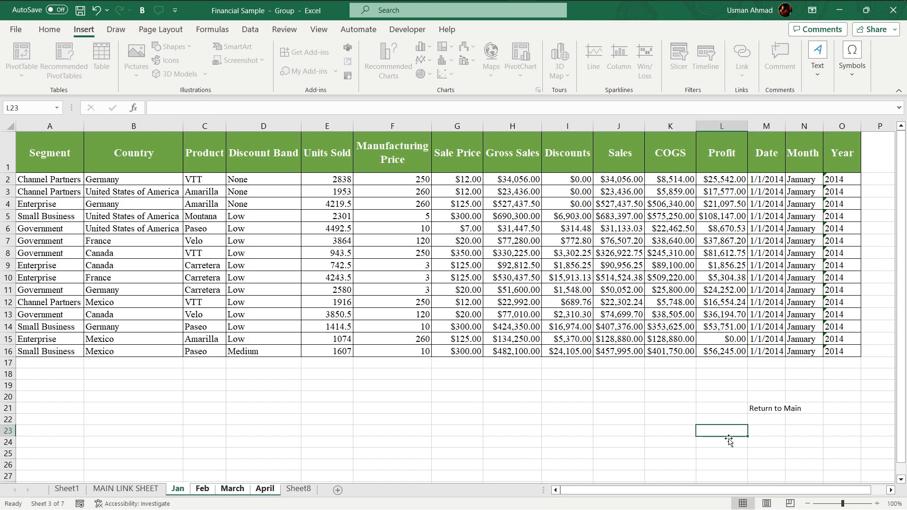
pyautogui.click(775, 410)
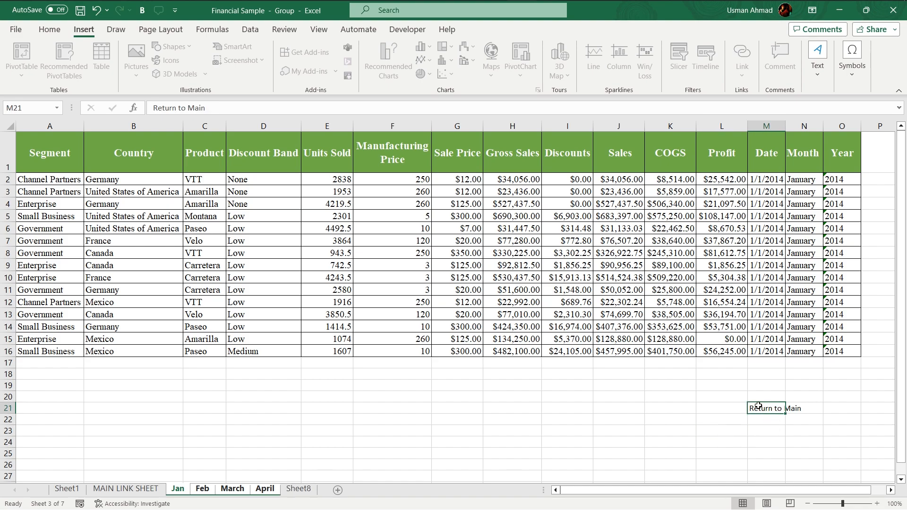
pyautogui.rightClick(795, 415)
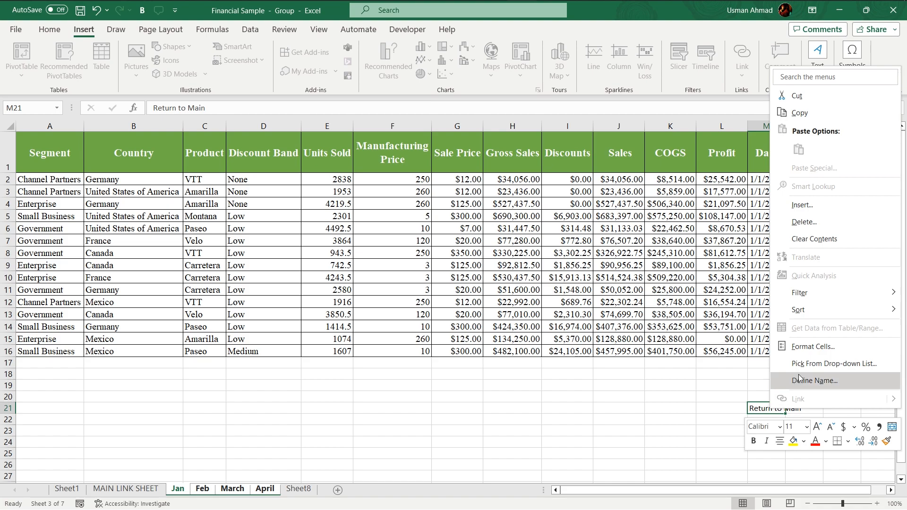
pyautogui.press('Escape')
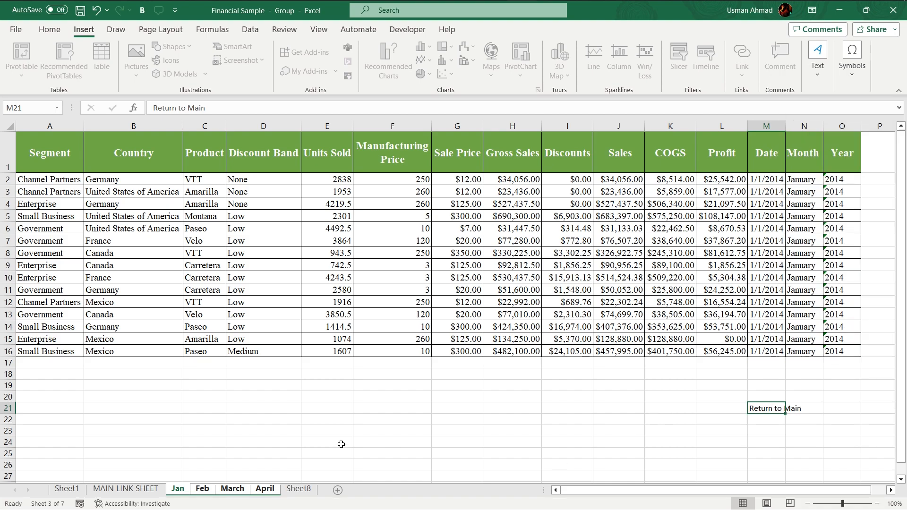
# Step: Ungroup the sheets and hyperlink April's Return to Main cell to the MAIN LINK SHEET as a place in this document
pyautogui.click(261, 492)
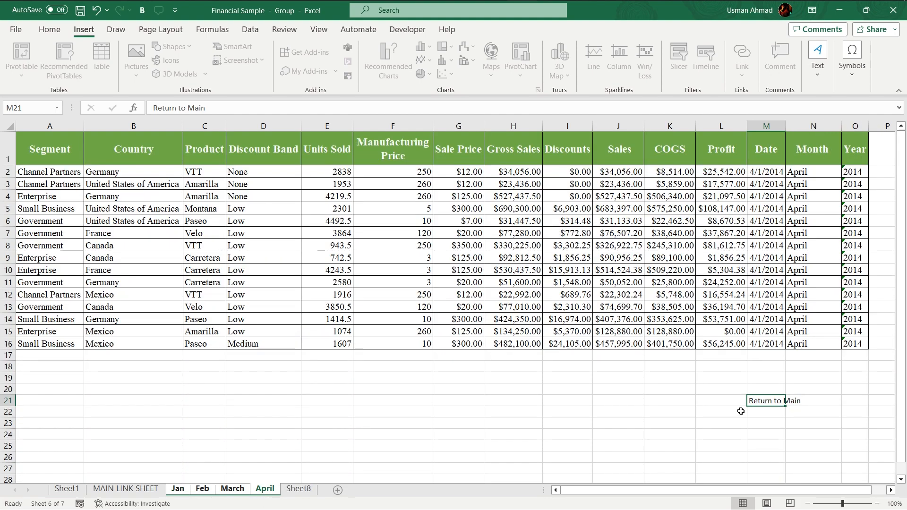
pyautogui.click(304, 471)
pyautogui.click(297, 490)
pyautogui.click(265, 489)
pyautogui.click(765, 405)
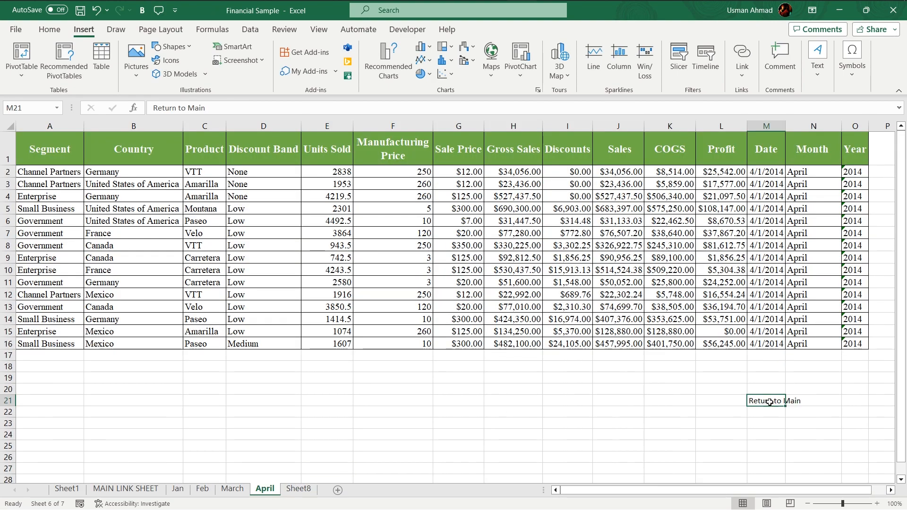
pyautogui.rightClick(765, 405)
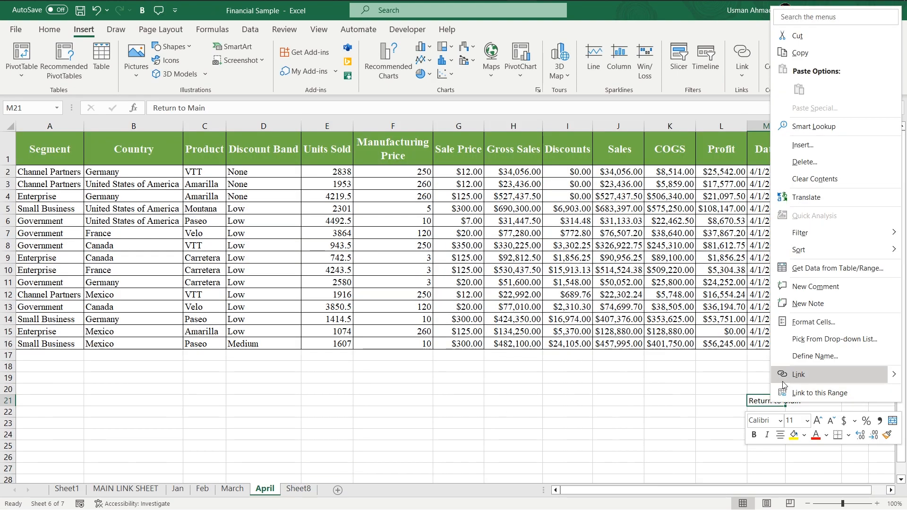
pyautogui.click(756, 401)
pyautogui.rightClick(762, 406)
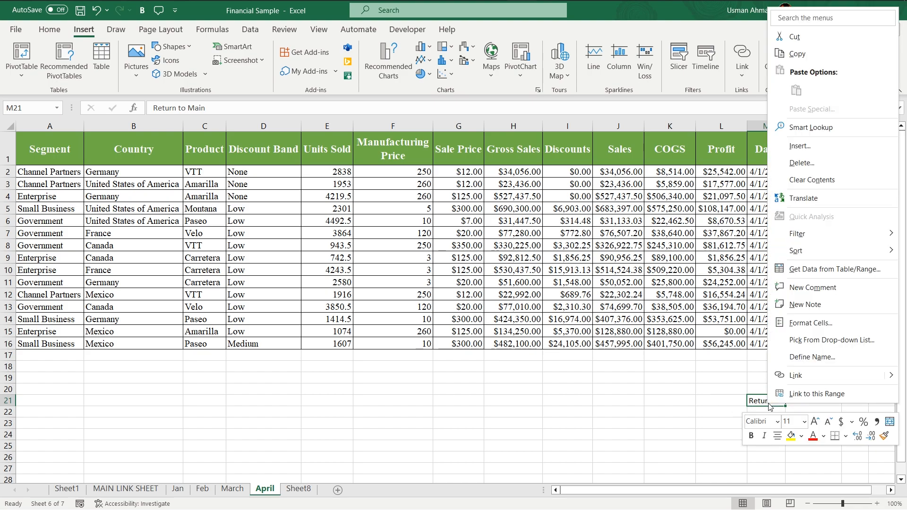
pyautogui.click(806, 377)
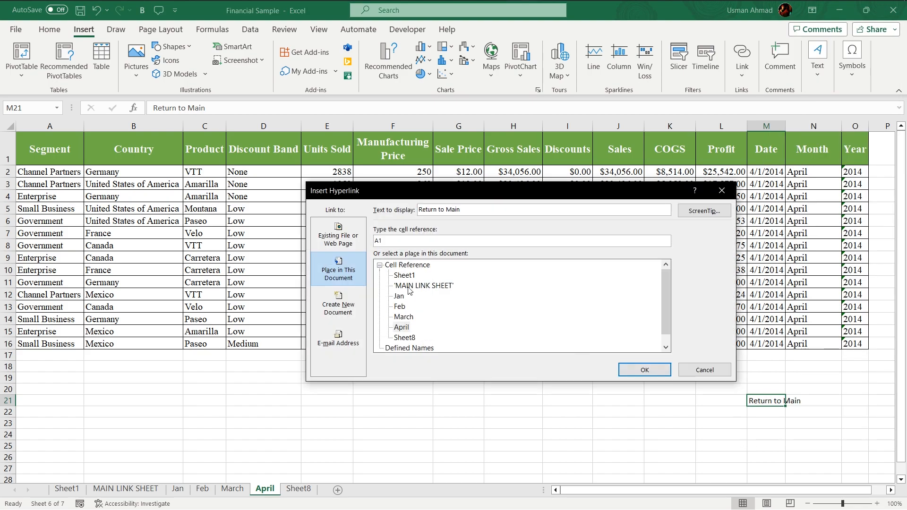
pyautogui.click(409, 287)
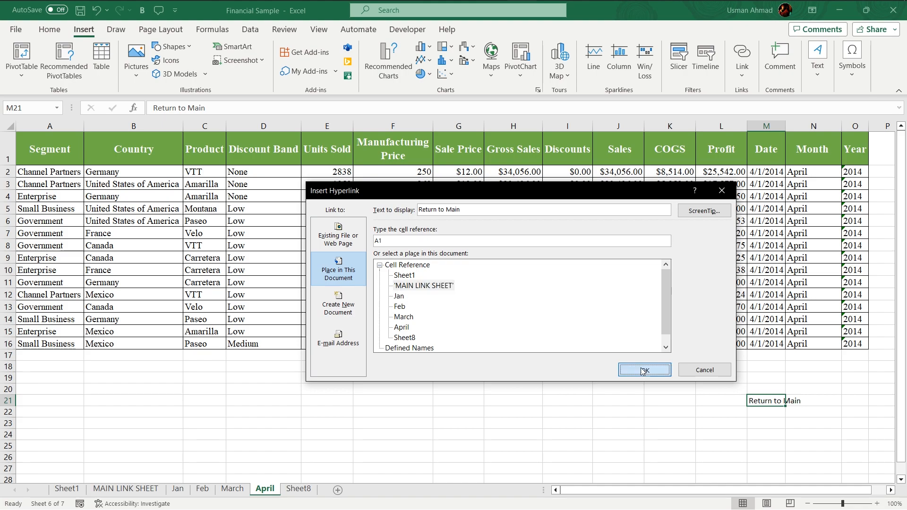
pyautogui.click(640, 371)
# Step: Fill April's Return to Main cell yellow and increase its font size to 14
pyautogui.click(776, 431)
pyautogui.click(770, 390)
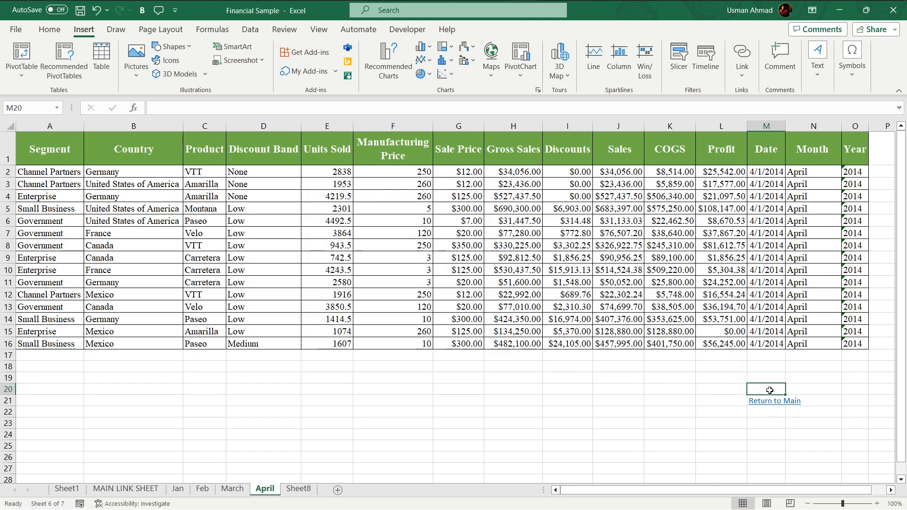
pyautogui.click(754, 401)
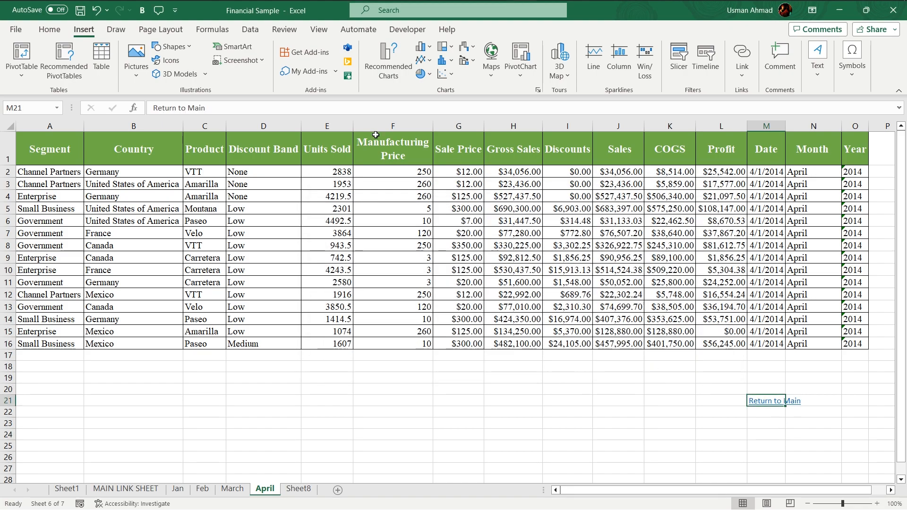
pyautogui.click(49, 29)
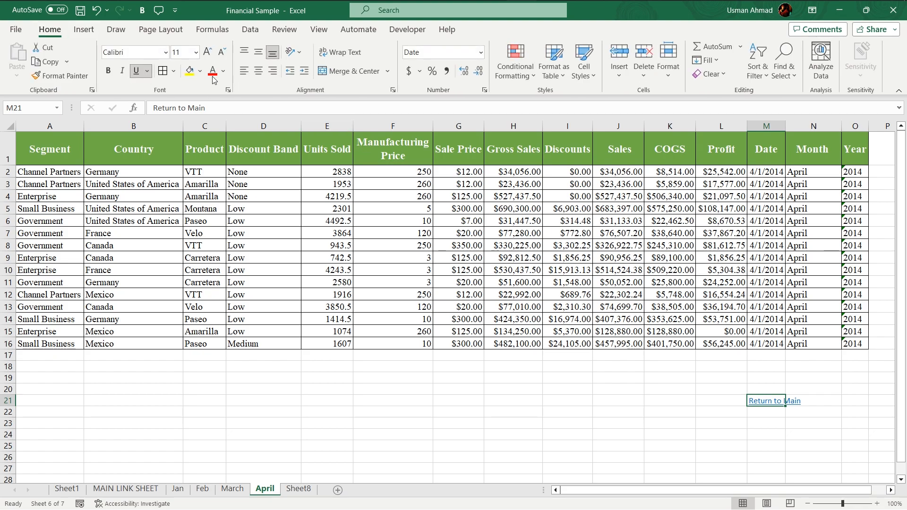
pyautogui.click(189, 70)
pyautogui.click(208, 52)
pyautogui.click(208, 52)
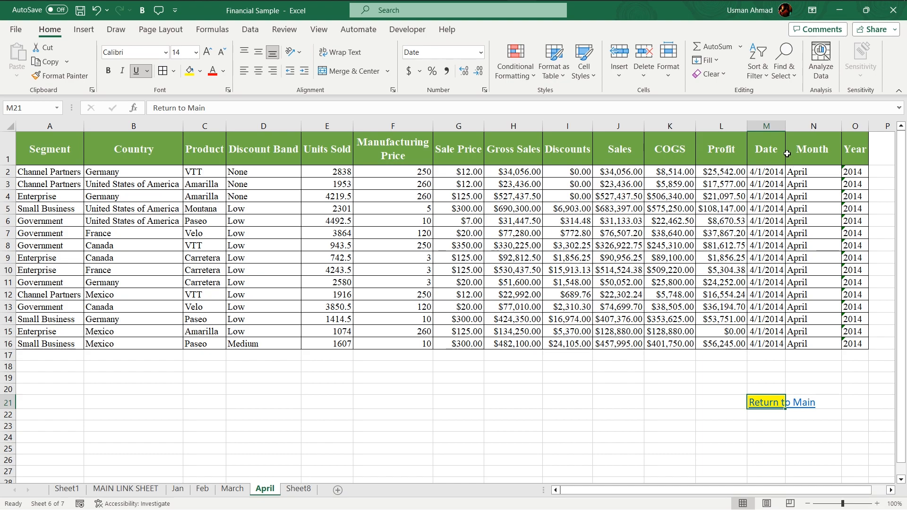
# Step: Widen column M and center the Return to Main text both vertically and horizontally
pyautogui.moveTo(783, 121); pyautogui.dragTo(829, 125)
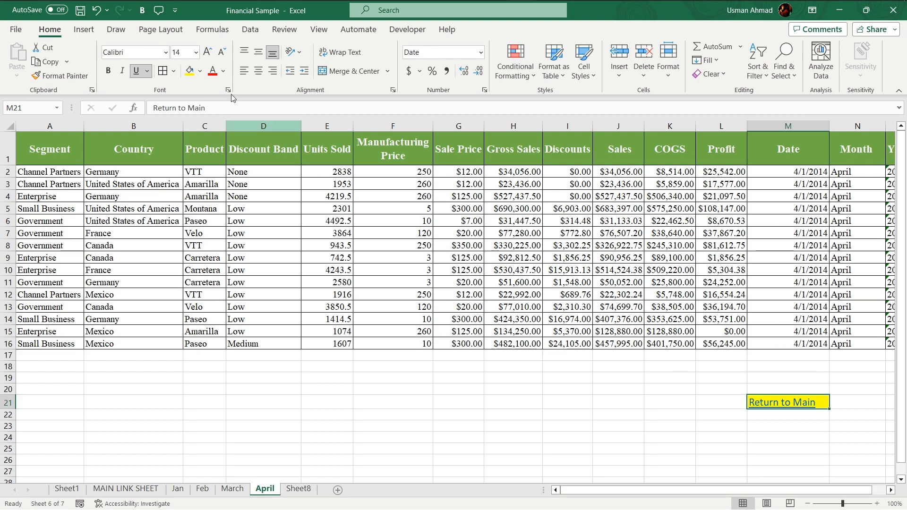
pyautogui.click(258, 52)
pyautogui.click(258, 70)
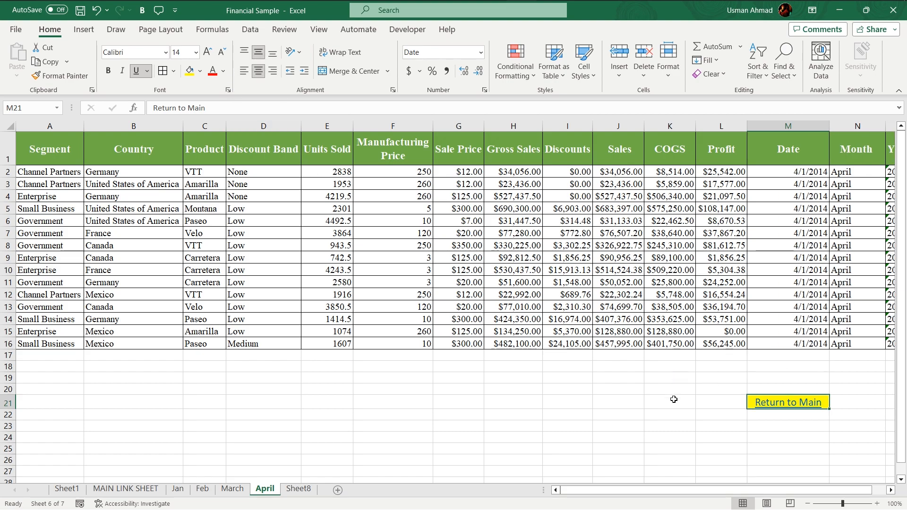
pyautogui.click(674, 400)
pyautogui.click(704, 437)
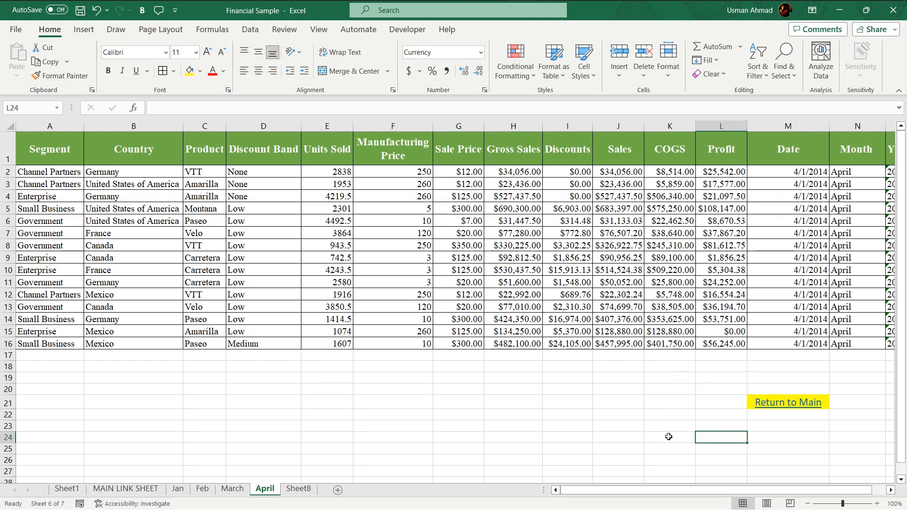
# Step: Hyperlink March's Return to Main cell to the MAIN LINK SHEET as a place in this document
pyautogui.click(235, 488)
pyautogui.click(771, 395)
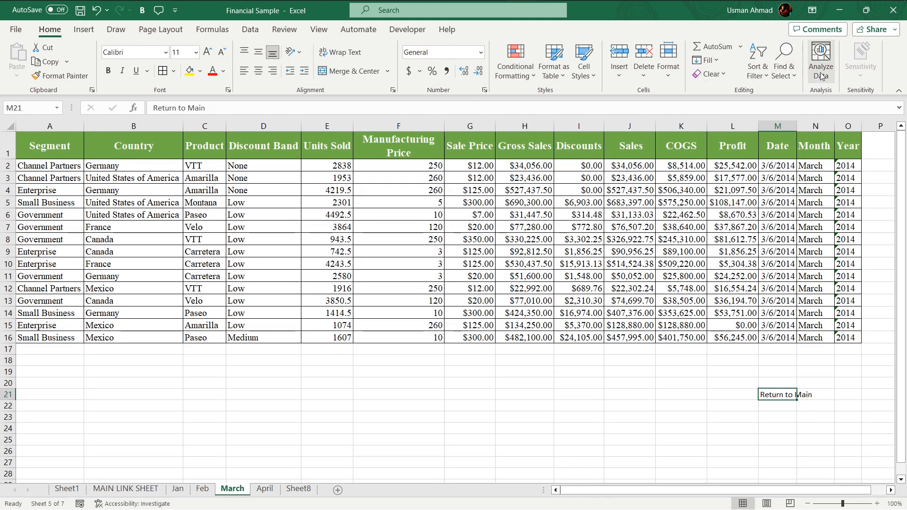
pyautogui.rightClick(773, 393)
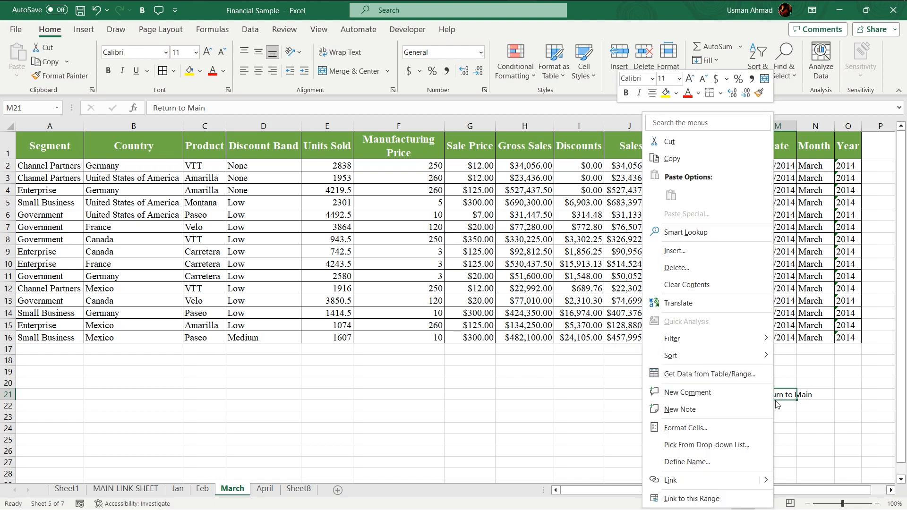
pyautogui.click(726, 481)
pyautogui.click(398, 285)
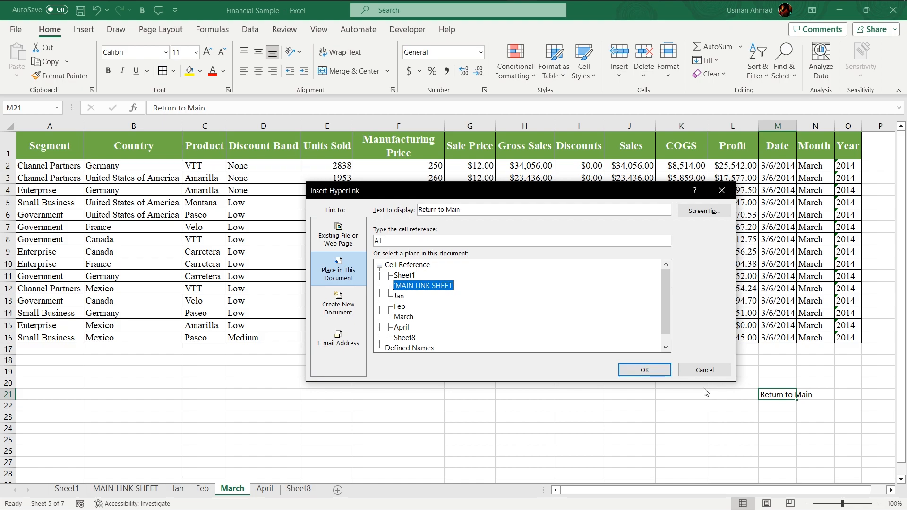
pyautogui.click(644, 370)
# Step: Fill March's Return to Main cell yellow, enlarge its font to 14, and center it vertically and horizontally
pyautogui.click(189, 71)
pyautogui.click(207, 52)
pyautogui.click(207, 52)
pyautogui.click(258, 53)
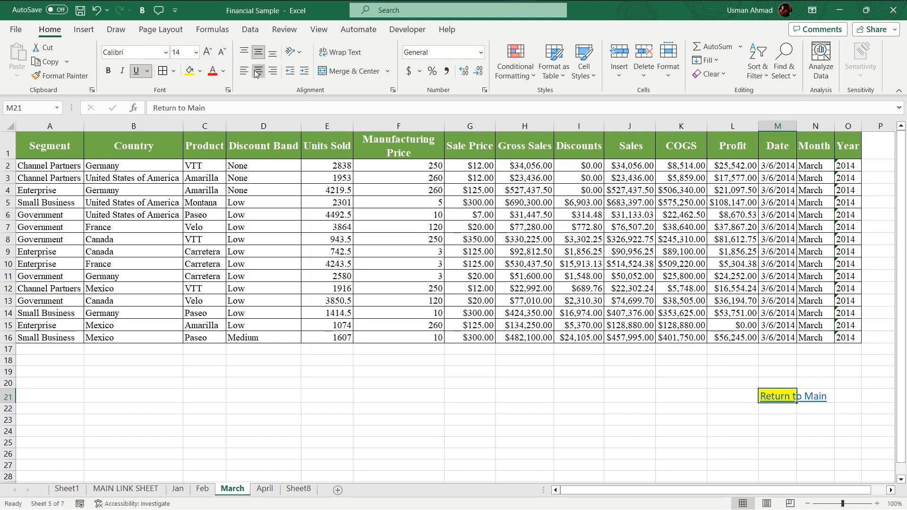
pyautogui.click(258, 71)
pyautogui.click(826, 443)
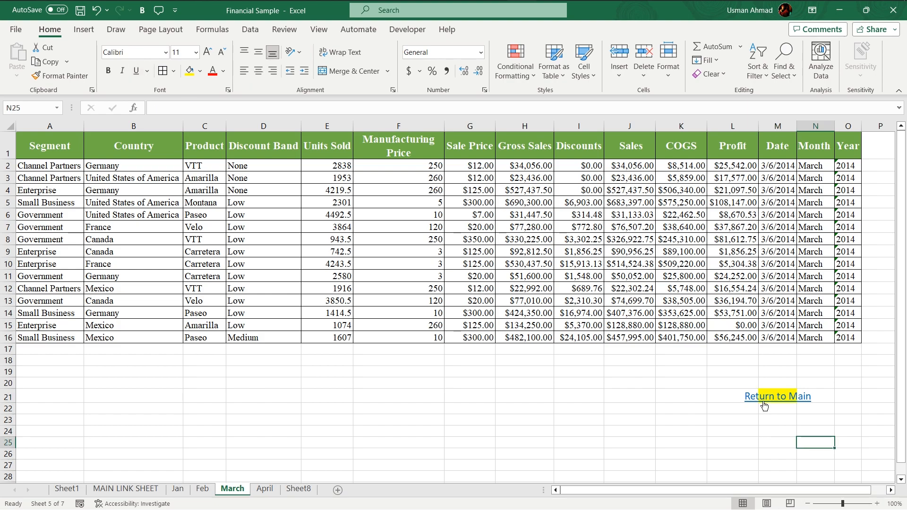
# Step: Remove the yellow fill from March's Return to Main cell
pyautogui.click(772, 385)
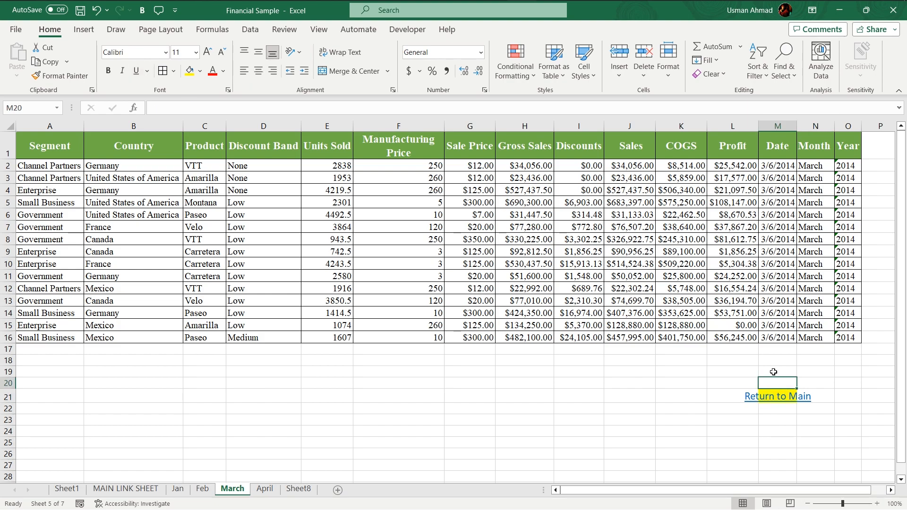
pyautogui.press('Down')
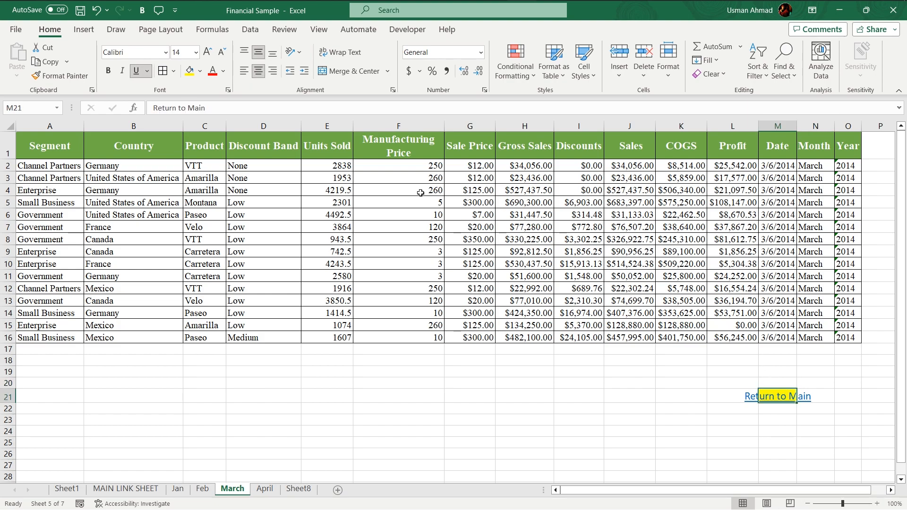
pyautogui.click(199, 74)
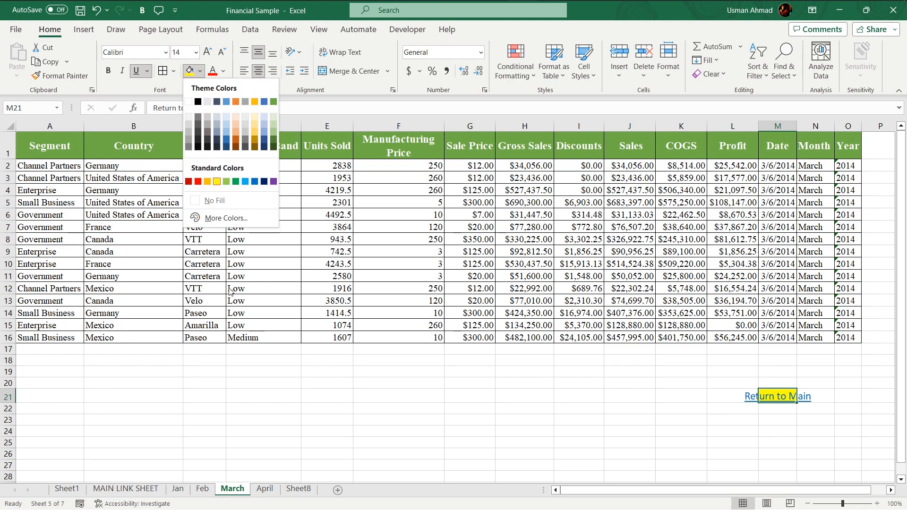
pyautogui.click(215, 199)
pyautogui.click(742, 445)
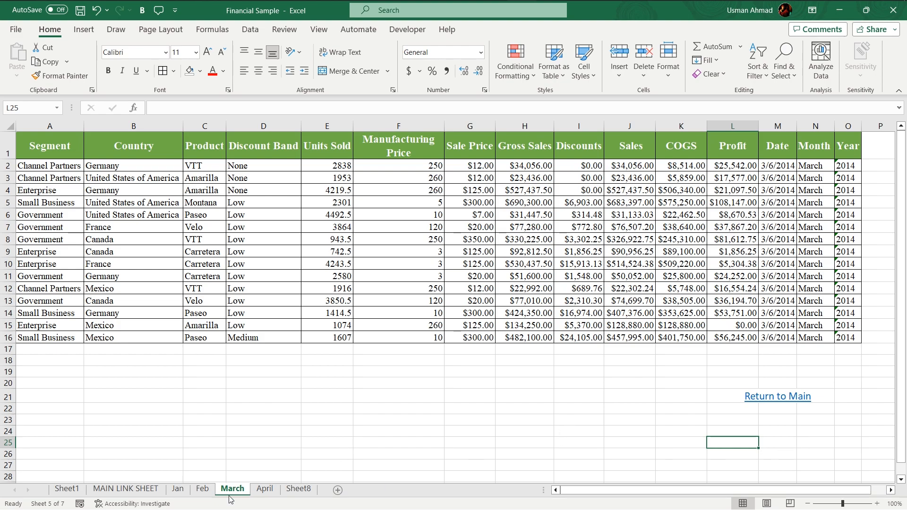
# Step: Hyperlink Feb's Return to Main cell to the MAIN LINK SHEET as a place in this document
pyautogui.click(202, 489)
pyautogui.click(777, 422)
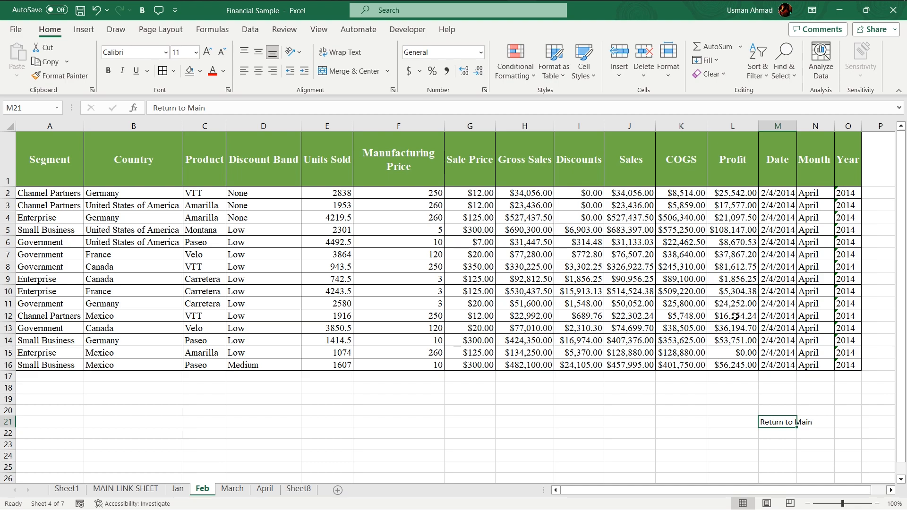
pyautogui.rightClick(779, 423)
pyautogui.click(692, 399)
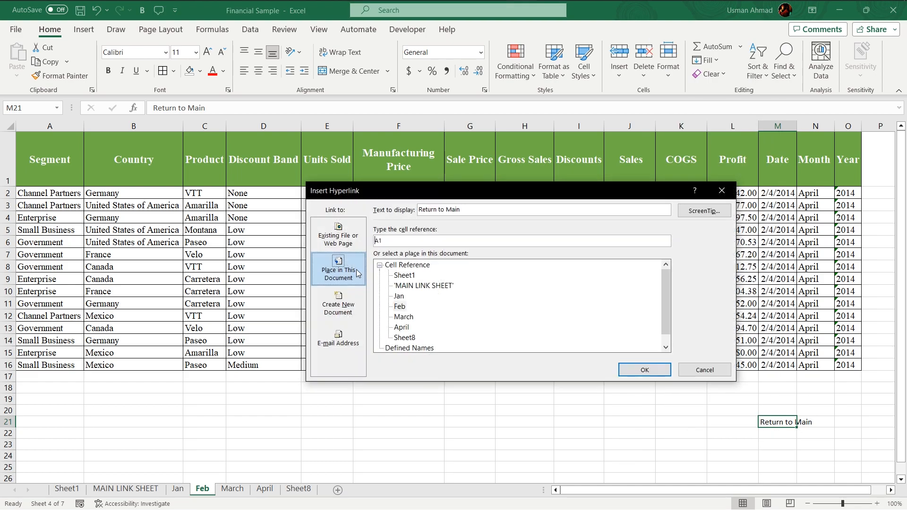
pyautogui.click(424, 285)
pyautogui.click(644, 370)
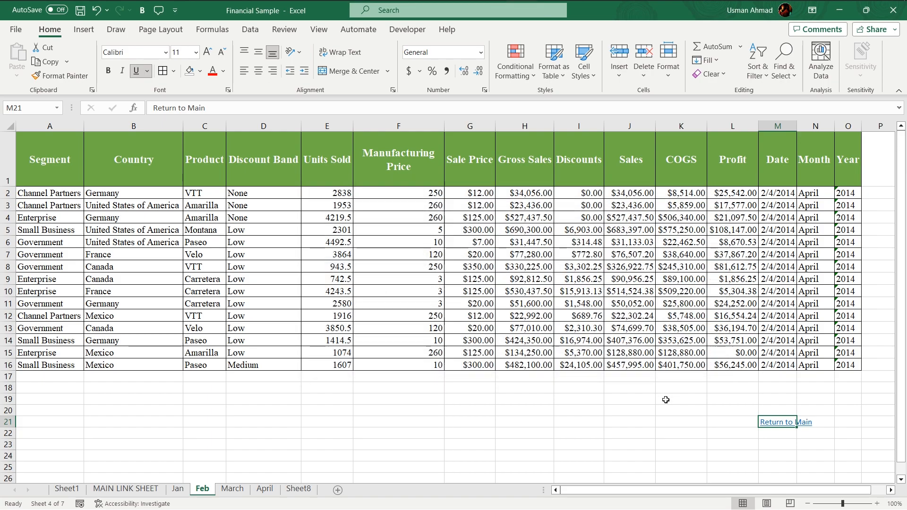
# Step: Center Feb's Return to Main text vertically and horizontally and increase its font size one step
pyautogui.click(258, 52)
pyautogui.click(258, 71)
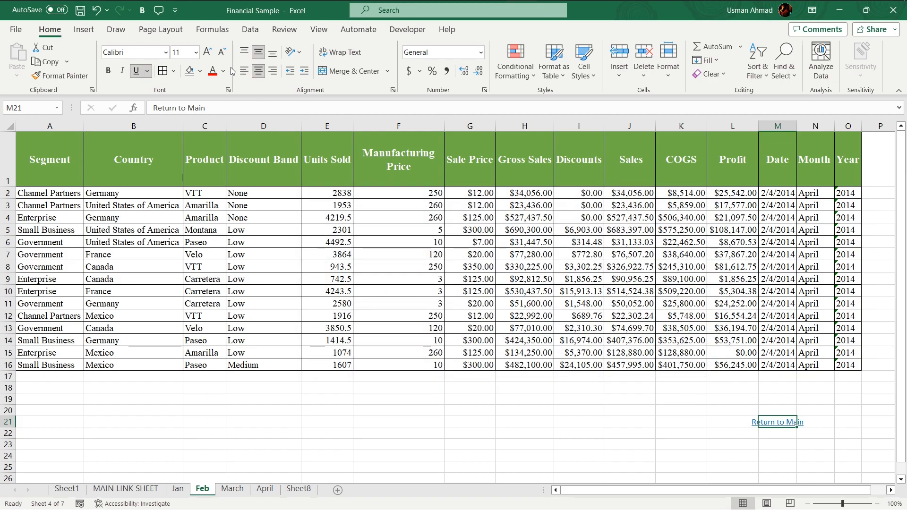
pyautogui.click(208, 52)
pyautogui.click(207, 52)
pyautogui.click(207, 51)
pyautogui.click(615, 432)
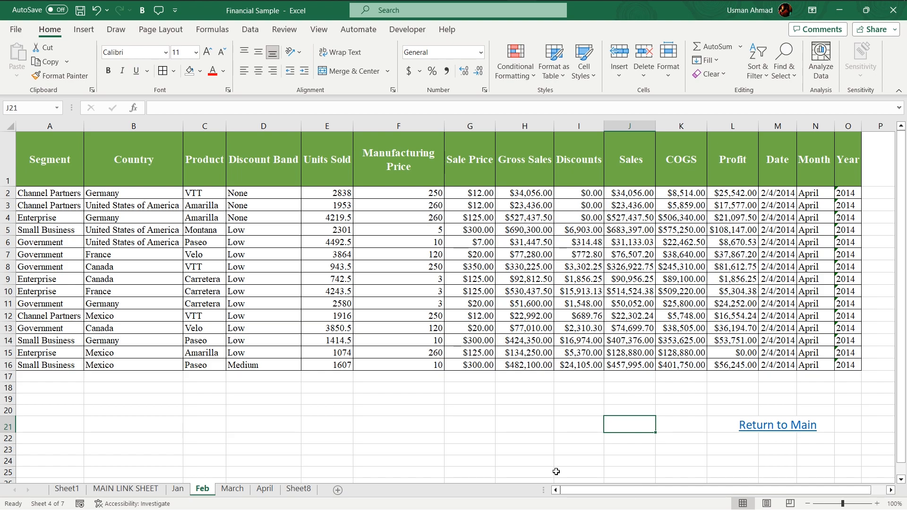
# Step: Hyperlink Jan's Return to Main cell to the MAIN LINK SHEET as a place in this document
pyautogui.click(179, 489)
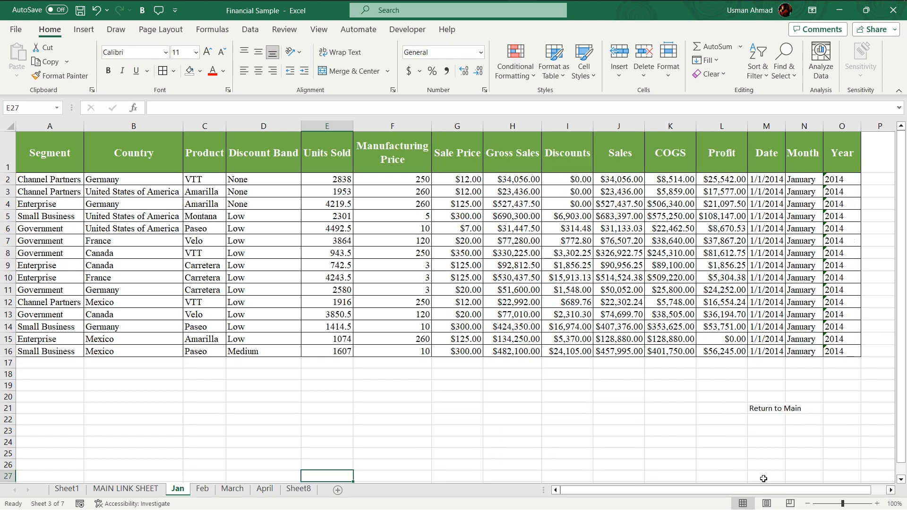
pyautogui.click(769, 407)
pyautogui.rightClick(769, 408)
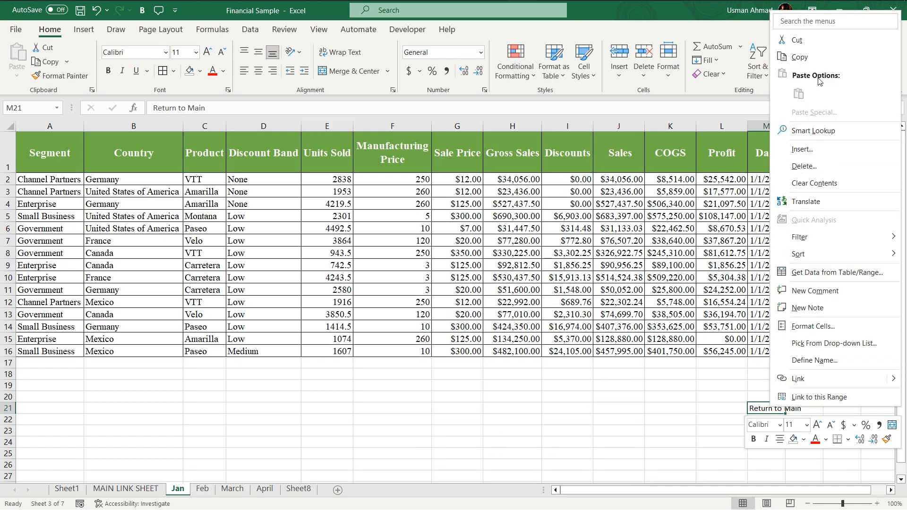
pyautogui.click(798, 380)
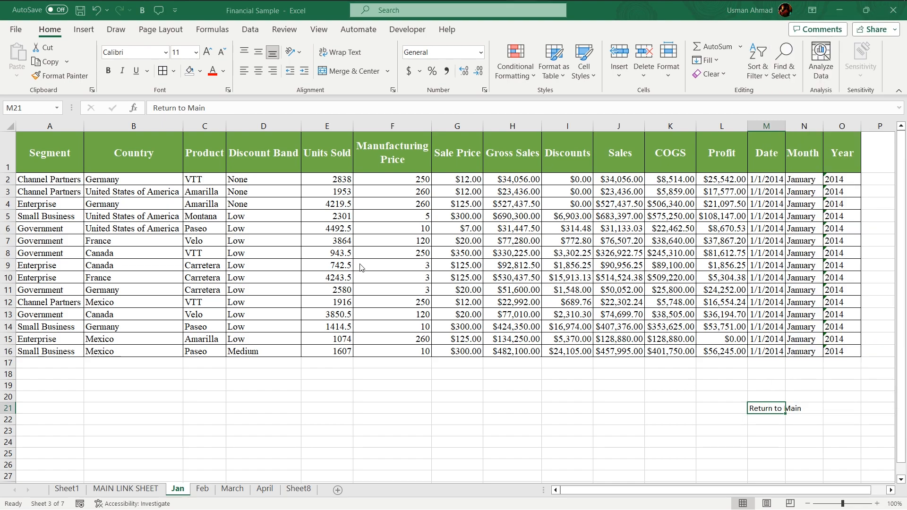
pyautogui.click(401, 287)
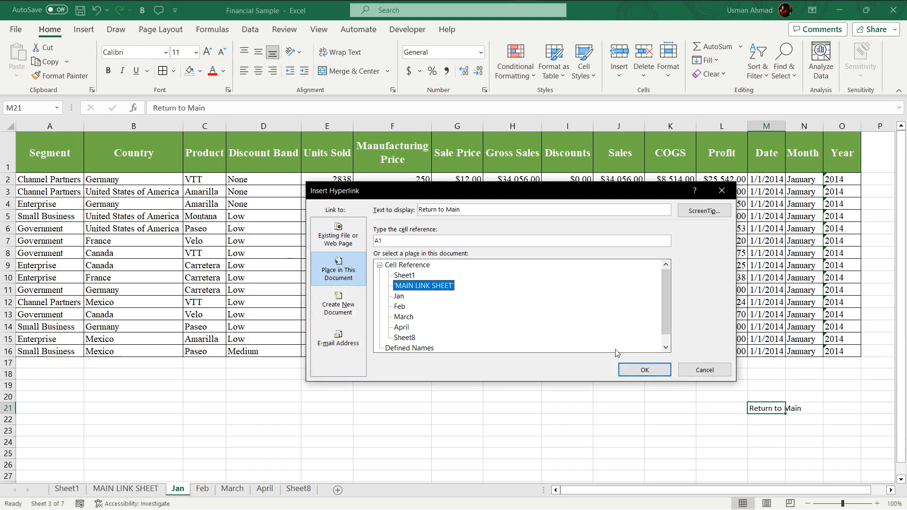
pyautogui.click(643, 370)
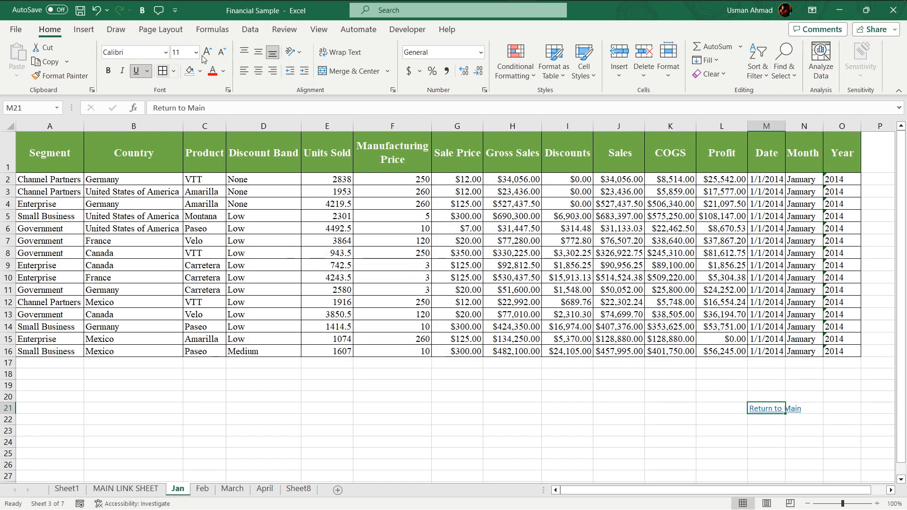
# Step: Center Jan's Return to Main text vertically and horizontally and increase its font size two steps
pyautogui.click(258, 52)
pyautogui.click(259, 71)
pyautogui.click(208, 52)
pyautogui.click(208, 52)
pyautogui.click(208, 52)
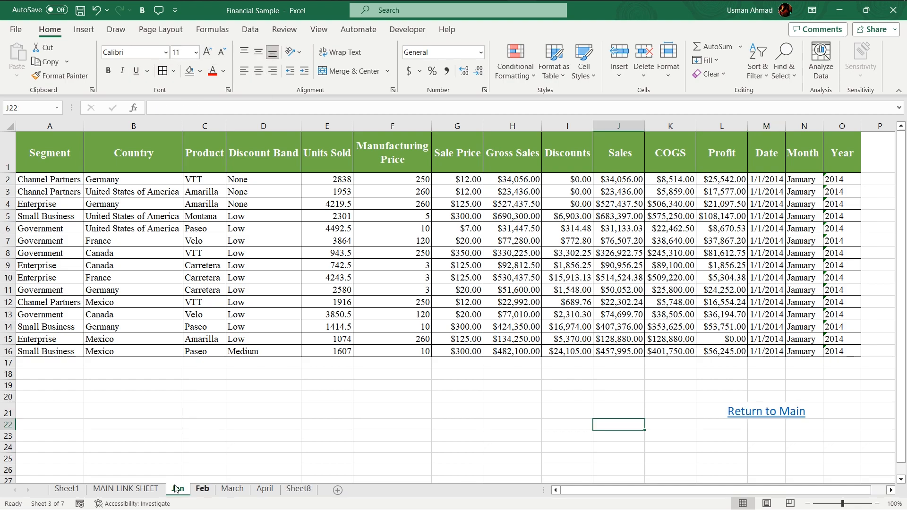
# Step: Test the Jan and April links on the MAIN LINK SHEET and their Return to Main links
pyautogui.click(125, 489)
pyautogui.click(59, 247)
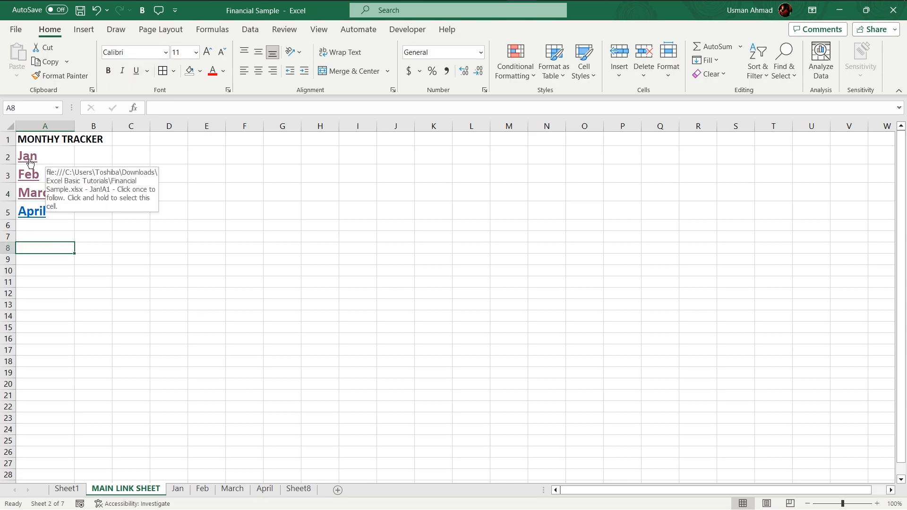
pyautogui.click(28, 163)
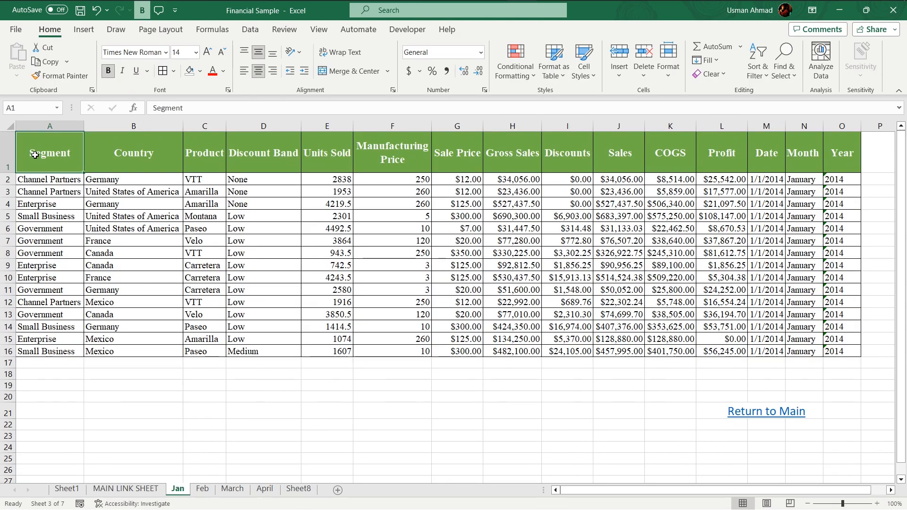
pyautogui.click(776, 418)
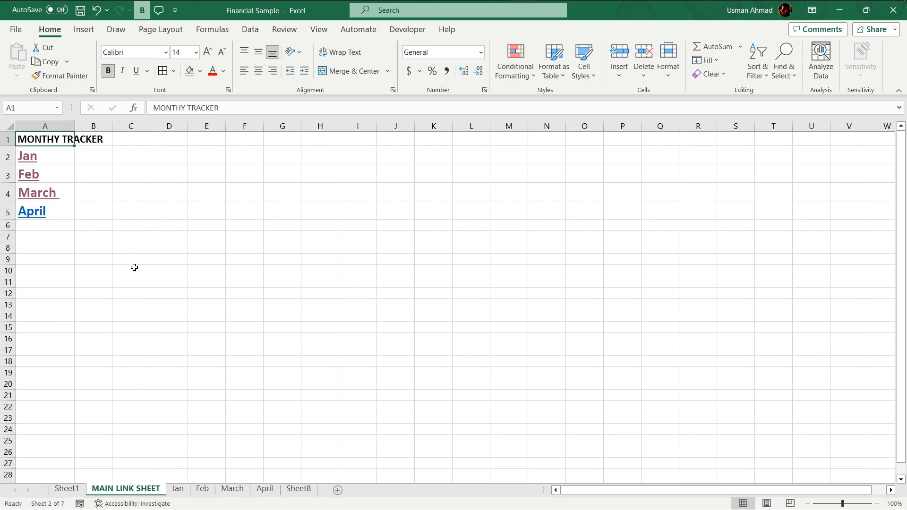
pyautogui.click(115, 186)
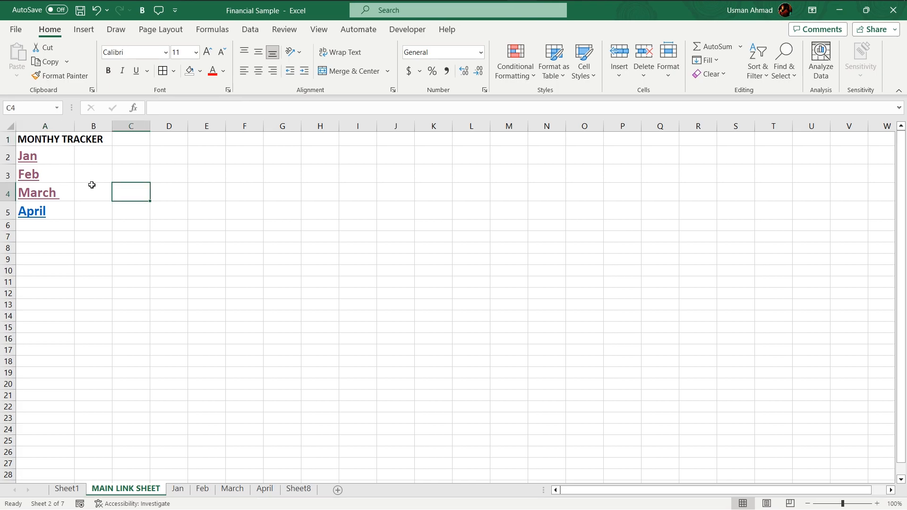
pyautogui.click(36, 212)
pyautogui.click(801, 403)
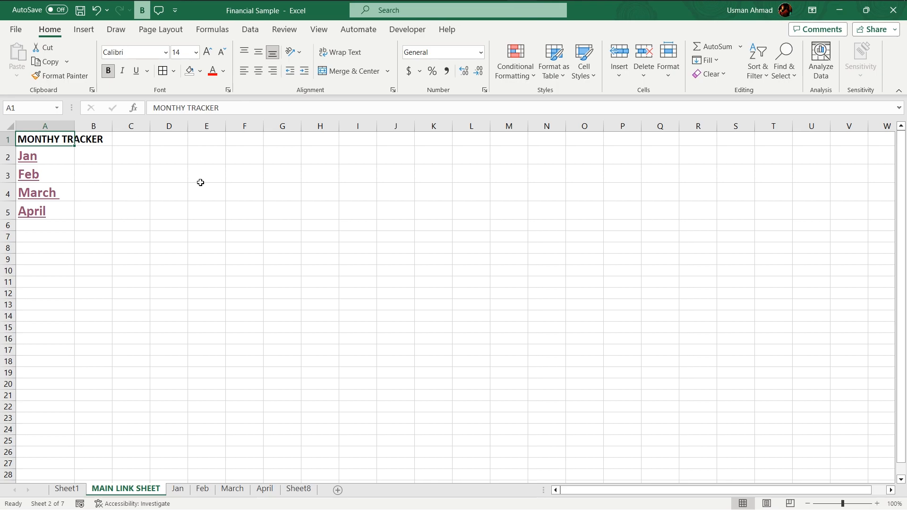
# Step: Draw a rounded rectangle about 3.58" by 1.18" beside the month links and apply the gold theme style
pyautogui.click(84, 30)
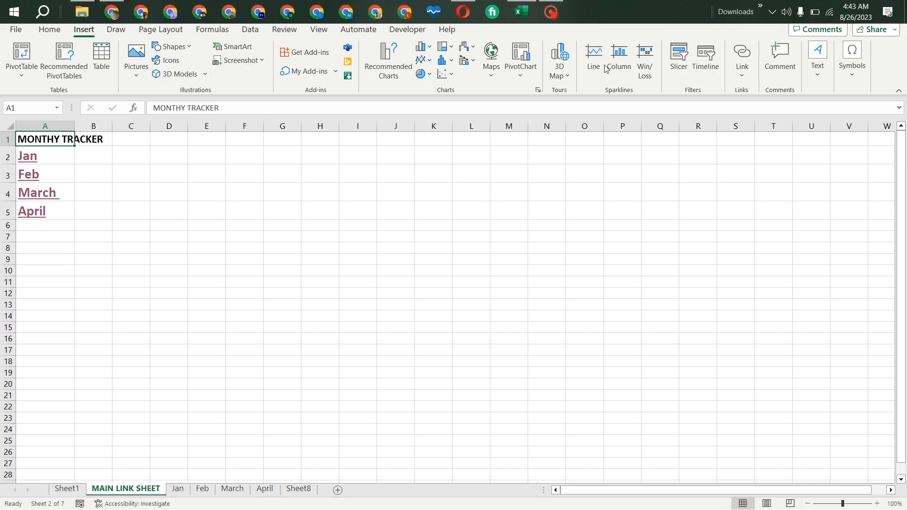
pyautogui.click(176, 47)
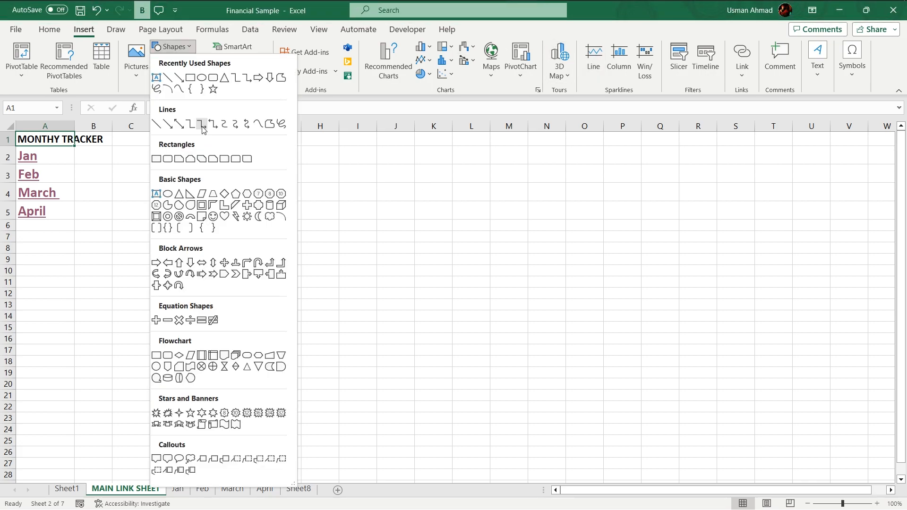
pyautogui.click(213, 77)
pyautogui.moveTo(277, 228); pyautogui.dragTo(339, 234)
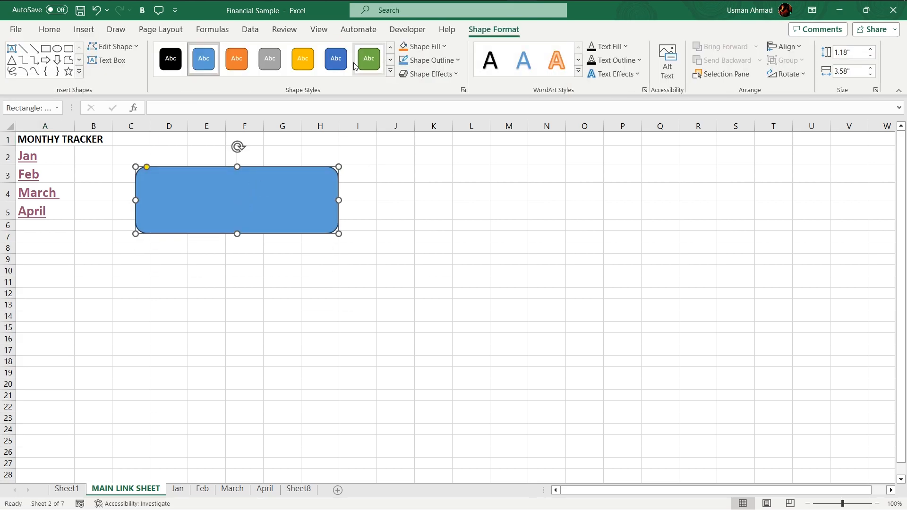
pyautogui.click(390, 72)
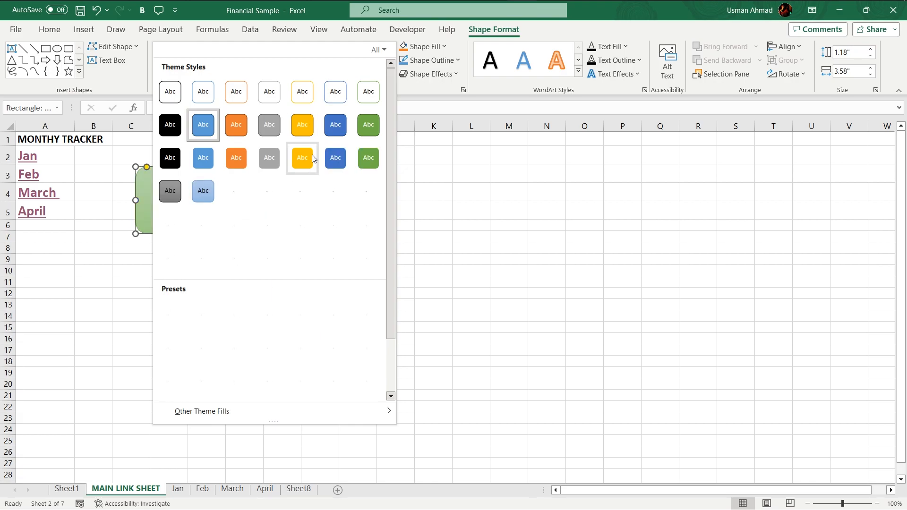
pyautogui.click(302, 124)
# Step: Enter January as the shape's text and move the shape next to column A
pyautogui.click(258, 198)
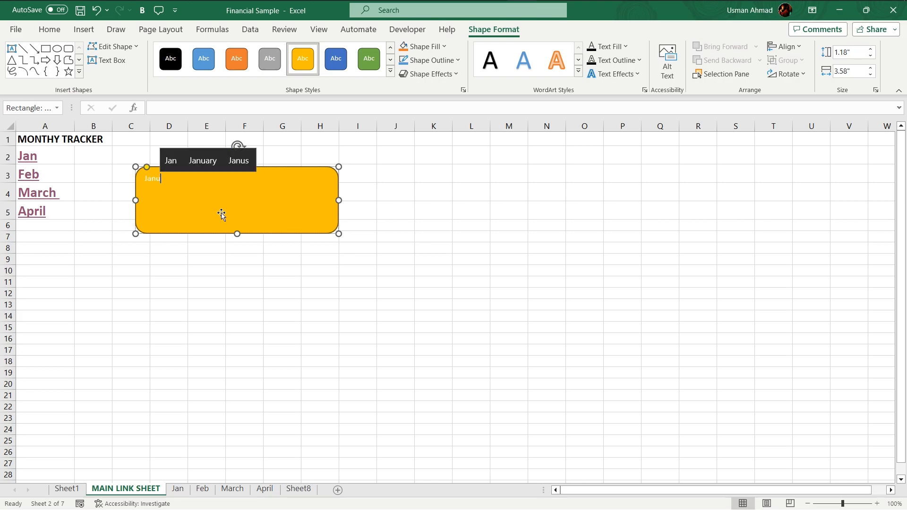
pyautogui.click(202, 160)
pyautogui.moveTo(182, 186); pyautogui.dragTo(143, 188)
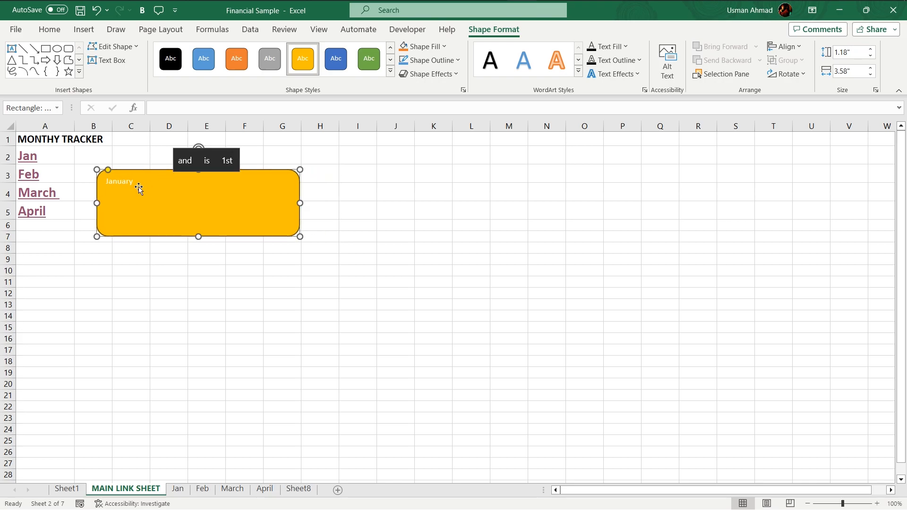
# Step: Set the January text to 40 pt, centered and bold
pyautogui.doubleClick(128, 181)
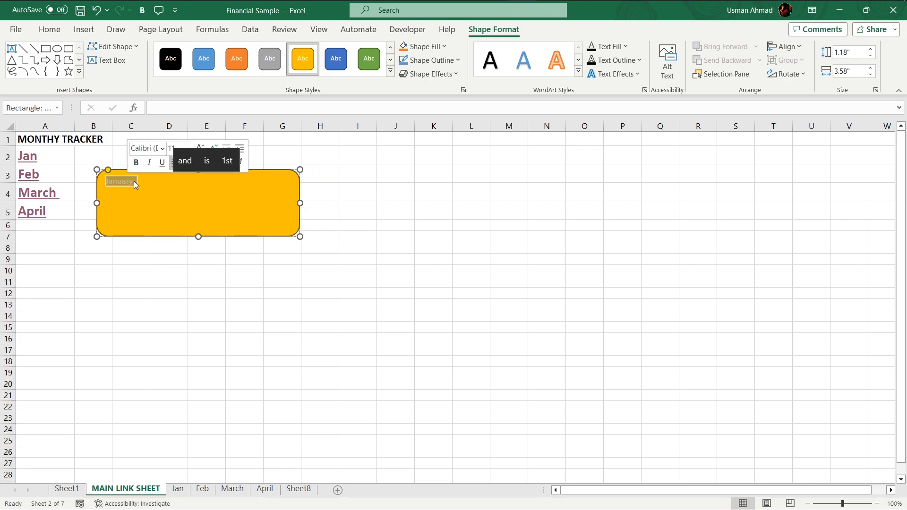
pyautogui.click(162, 148)
pyautogui.click(204, 148)
pyautogui.tripleClick(203, 148)
pyautogui.doubleClick(203, 149)
pyautogui.doubleClick(203, 149)
pyautogui.doubleClick(203, 149)
pyautogui.click(203, 149)
pyautogui.click(188, 163)
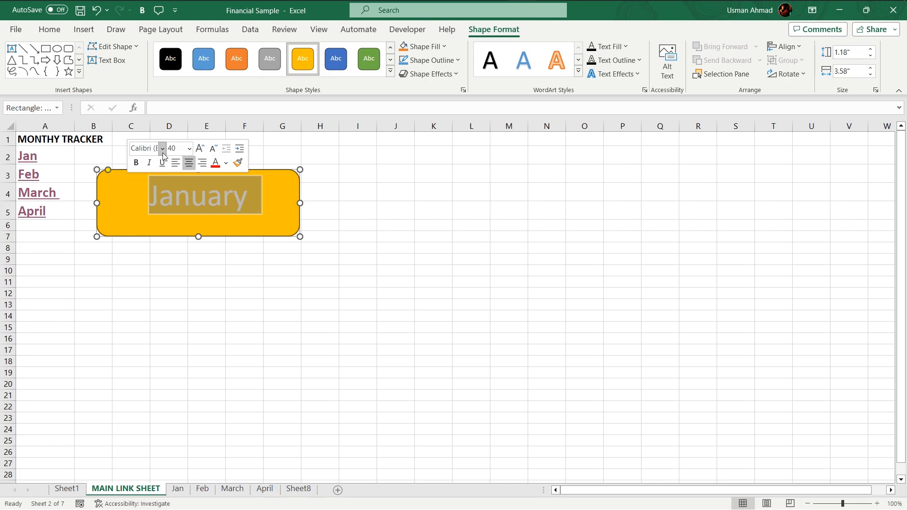
pyautogui.click(137, 164)
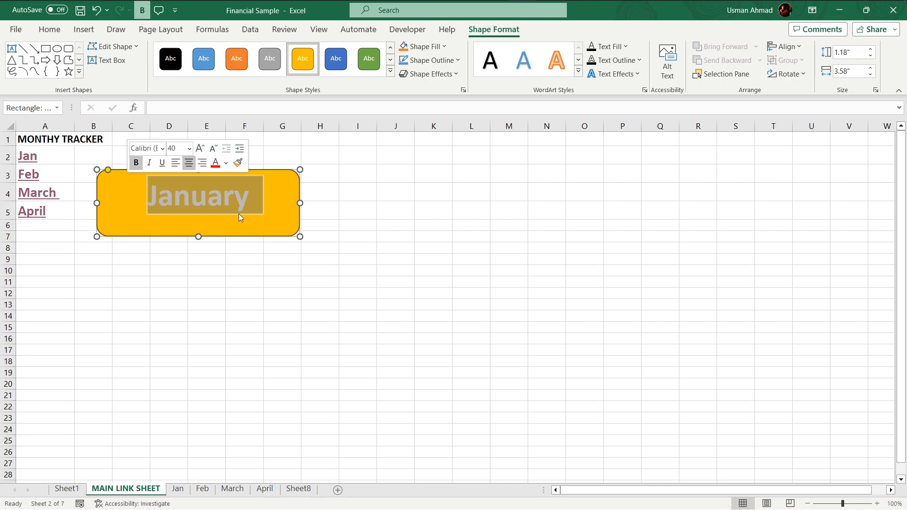
# Step: Change the January shape's font to Times New Roman
pyautogui.click(163, 148)
pyautogui.write('Times Ne')
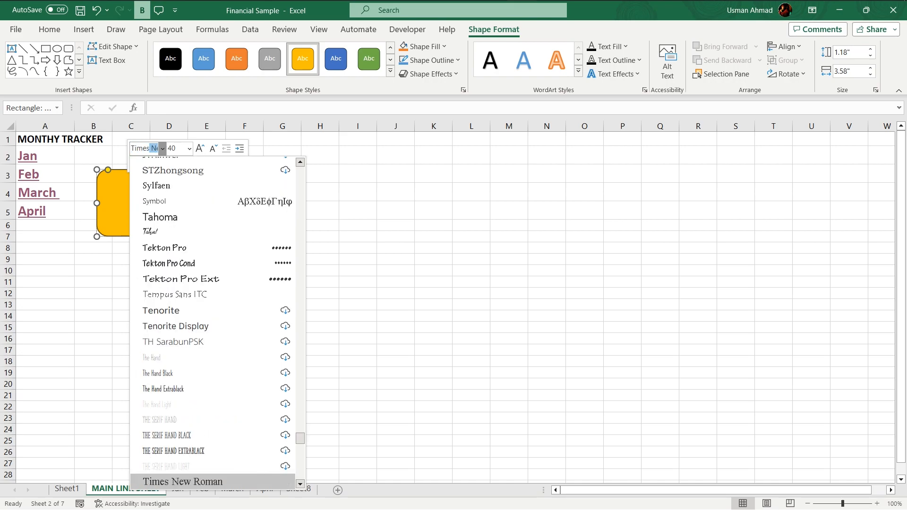
pyautogui.press('Return')
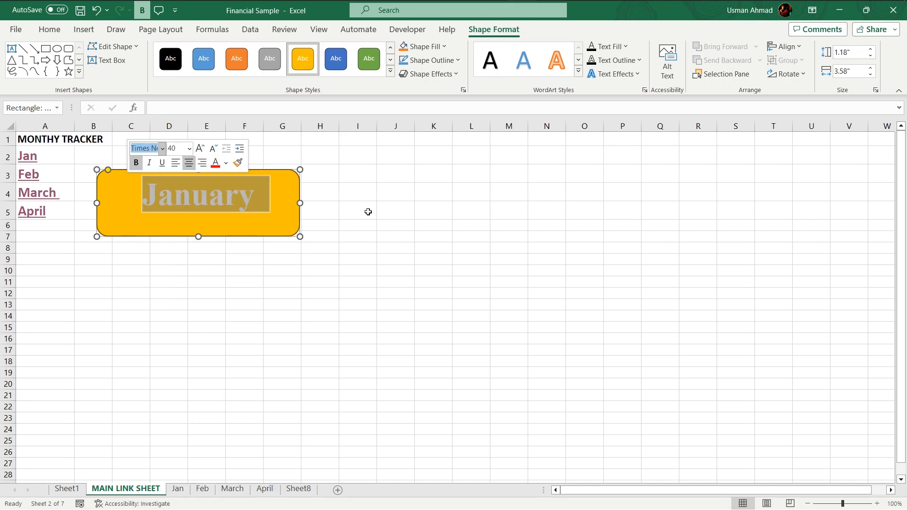
pyautogui.click(342, 211)
# Step: Link the January shape to the Jan sheet as a place in this document
pyautogui.click(232, 217)
pyautogui.rightClick(231, 218)
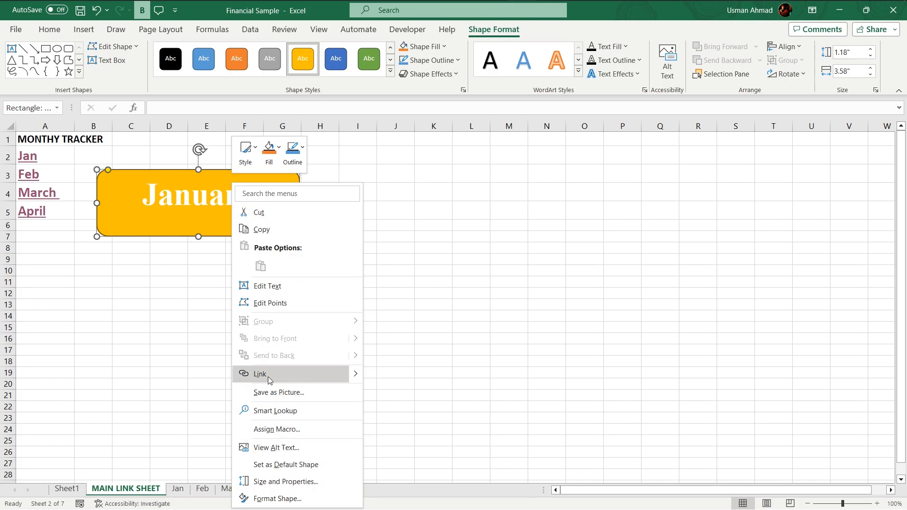
pyautogui.click(260, 374)
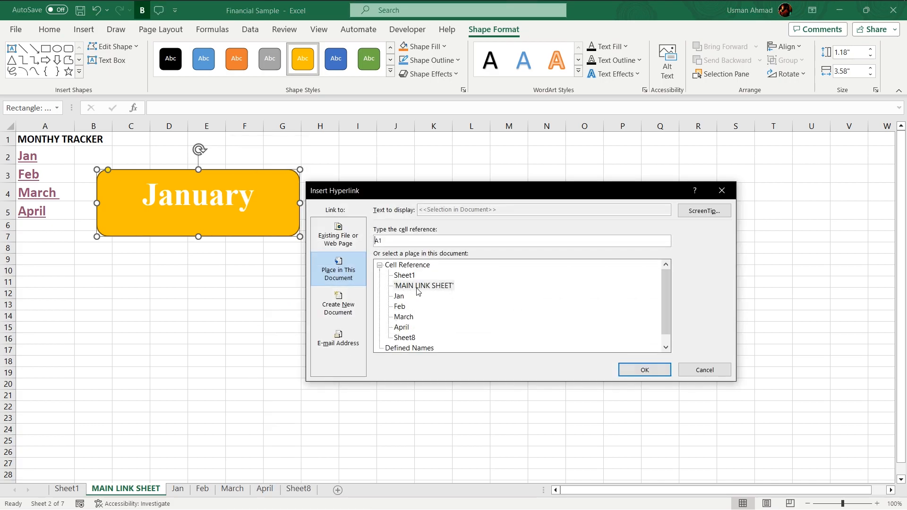
pyautogui.click(399, 297)
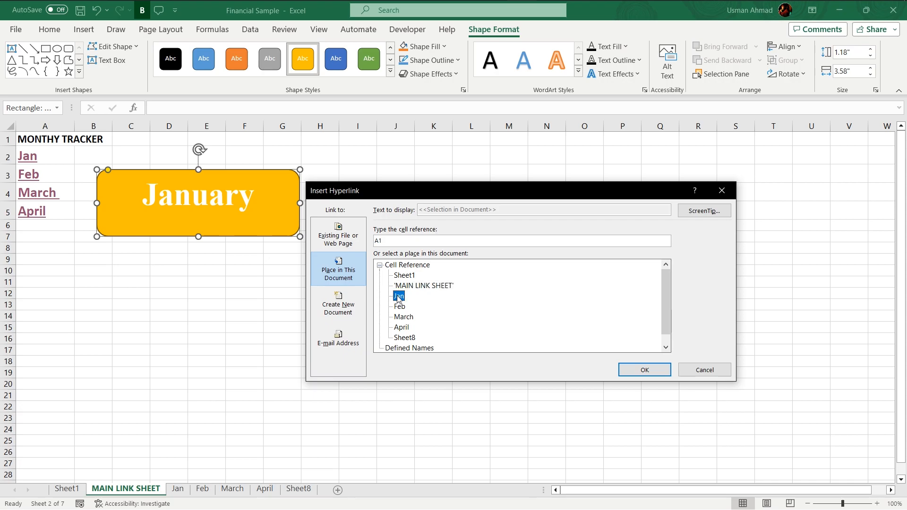
pyautogui.click(645, 370)
# Step: Test the January button and the Return to Main link on the Jan sheet
pyautogui.click(278, 274)
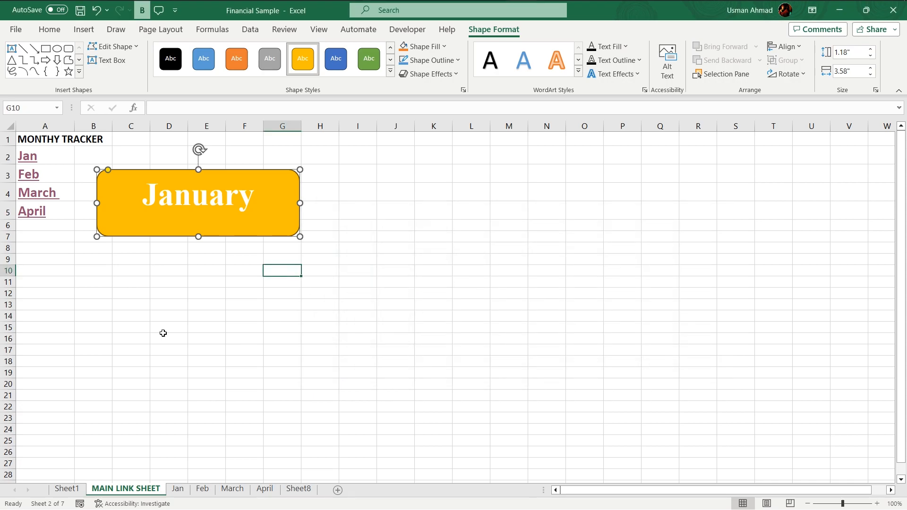
pyautogui.click(188, 205)
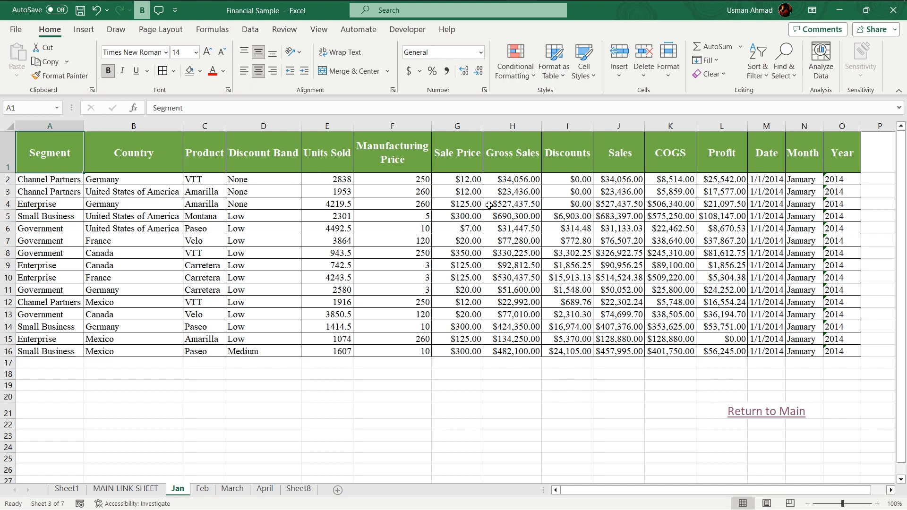
pyautogui.click(759, 415)
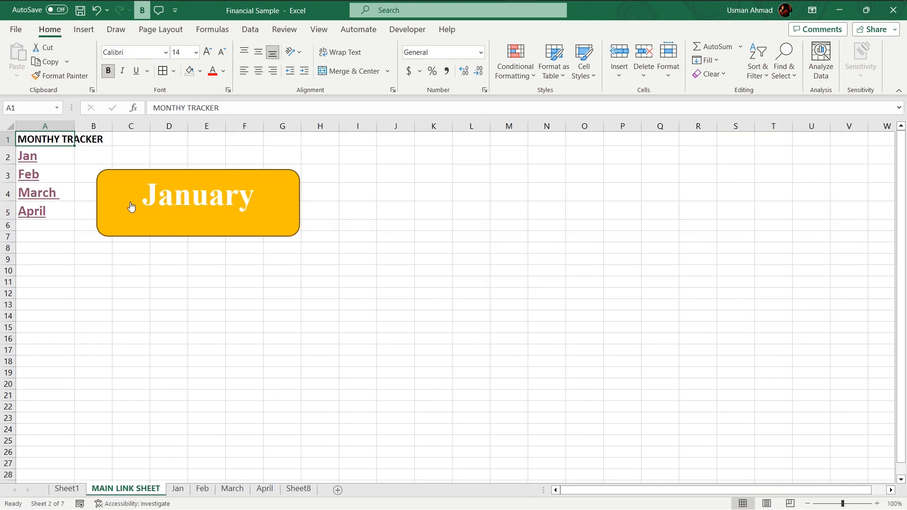